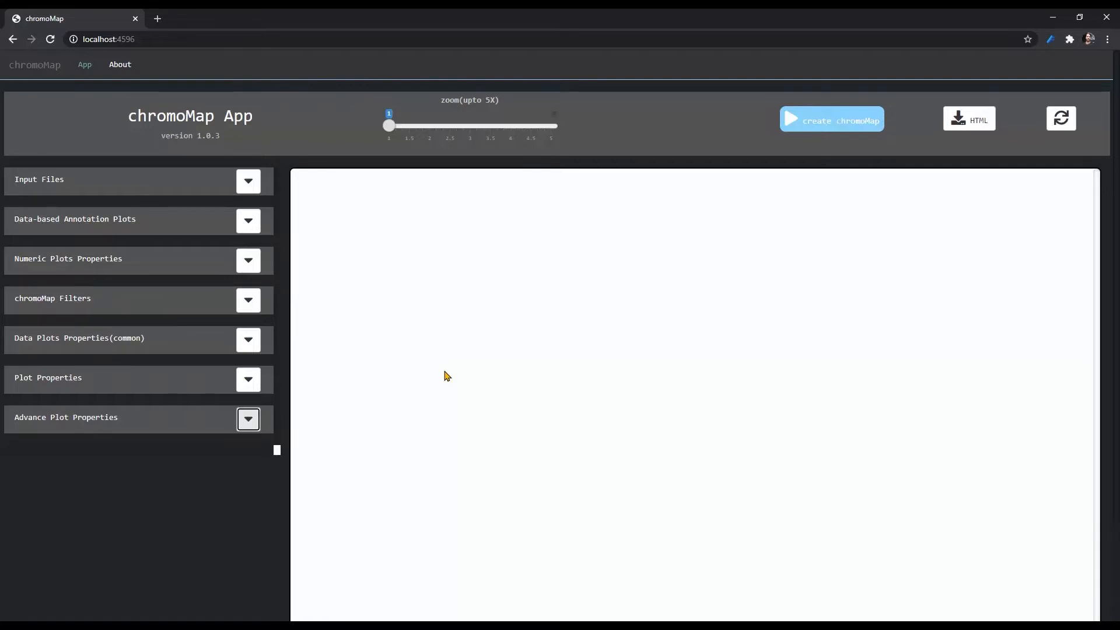
- Load chr_file_without_centromere from the data folder as the chromosome file for ploidy 1
{"action": "left_click", "coordinate": [252, 186]}
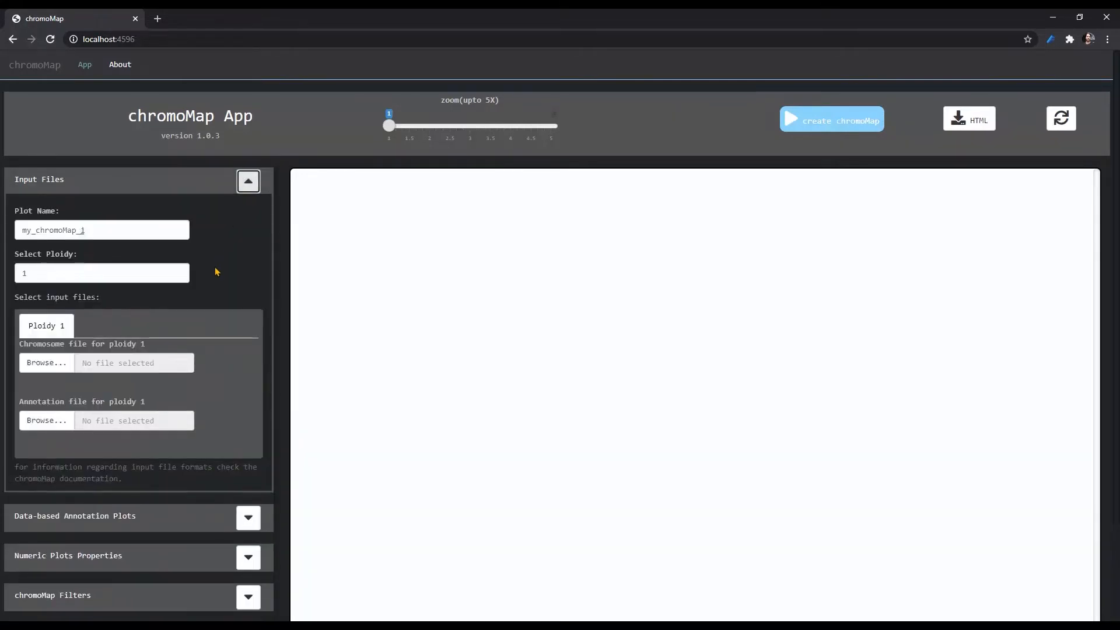
{"action": "left_click", "coordinate": [47, 366]}
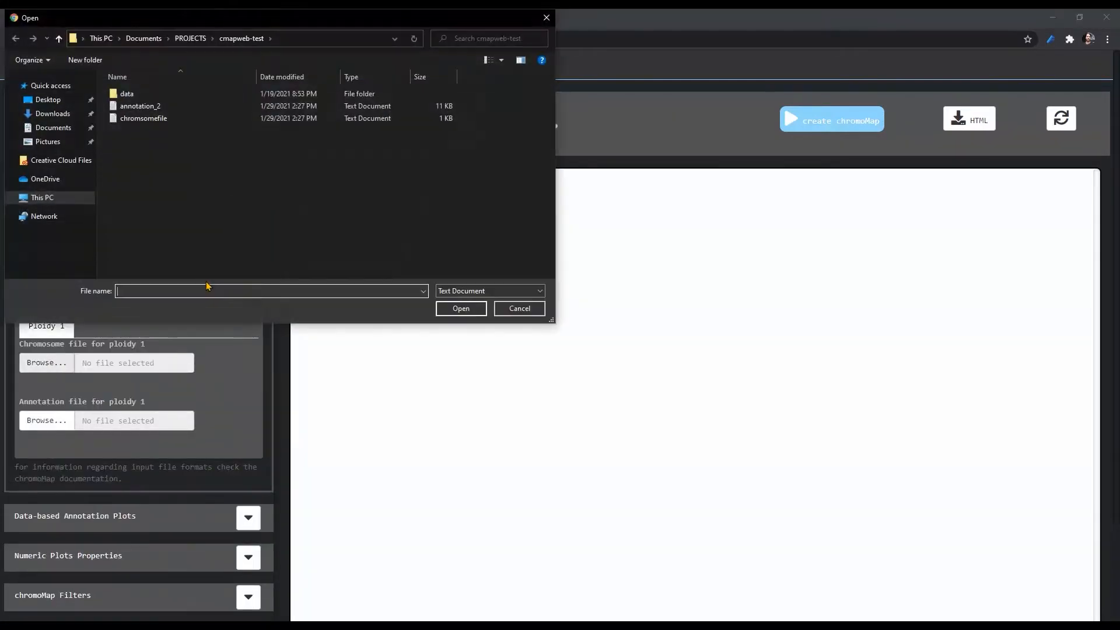
{"action": "double_click", "coordinate": [128, 94]}
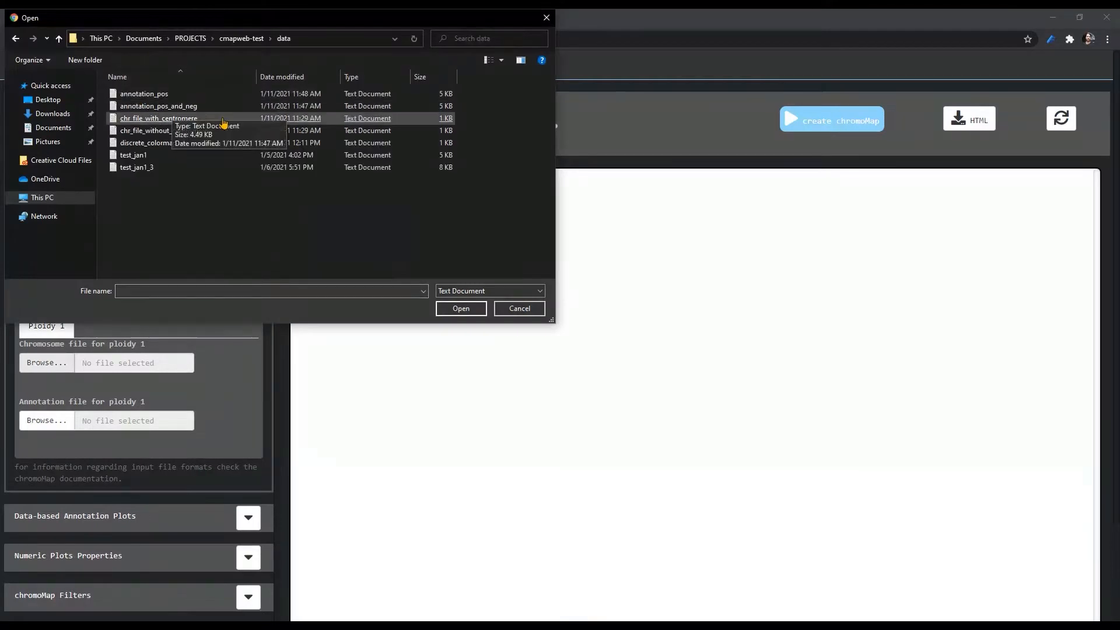
{"action": "double_click", "coordinate": [178, 130]}
- Load annotation_pos as the annotation file for ploidy 1 and create the chromoMap
{"action": "left_click", "coordinate": [45, 420]}
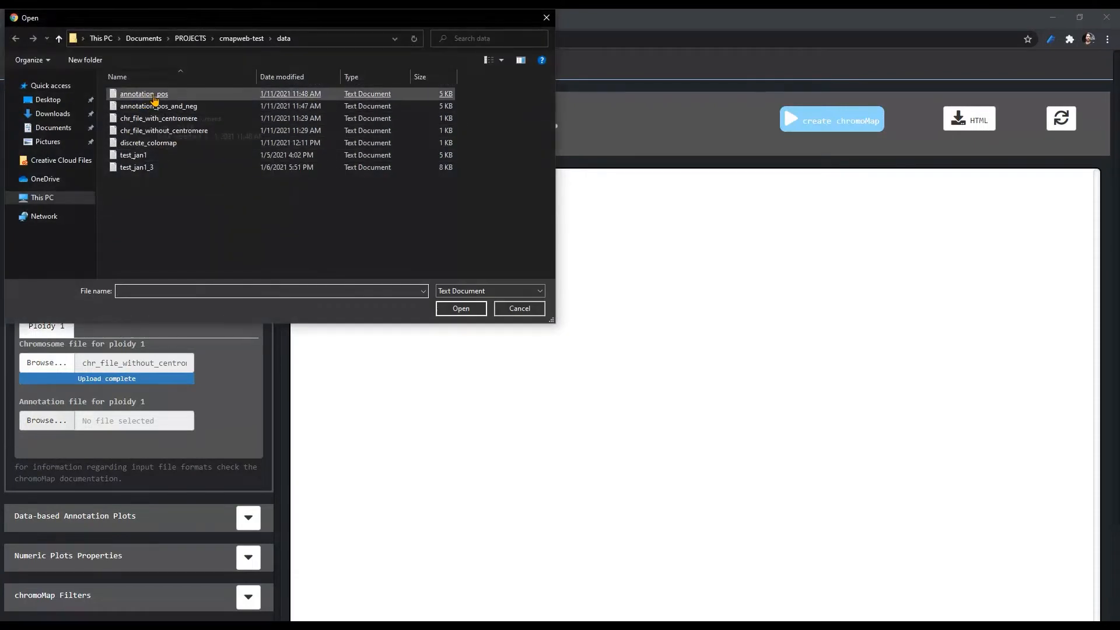
{"action": "double_click", "coordinate": [146, 94]}
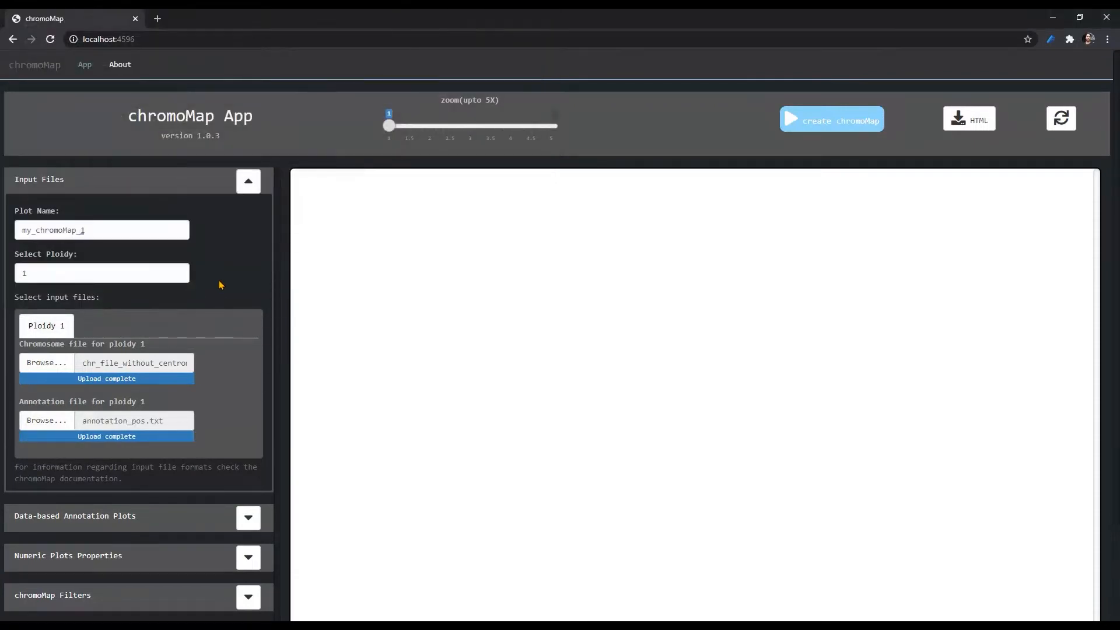
{"action": "left_click", "coordinate": [822, 123]}
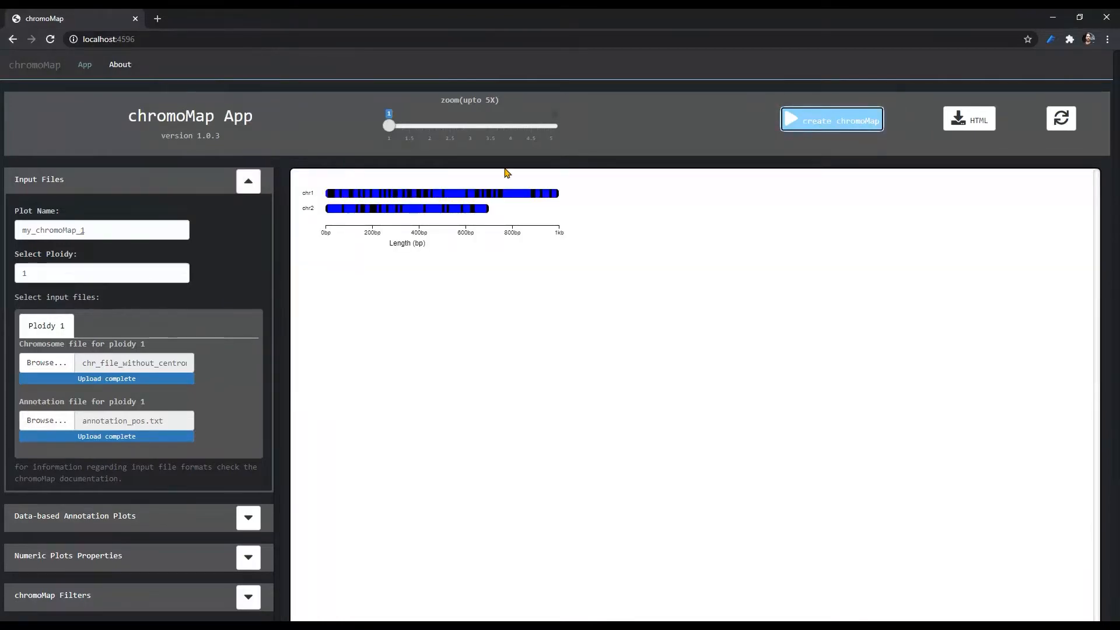
{"action": "left_click", "coordinate": [249, 182]}
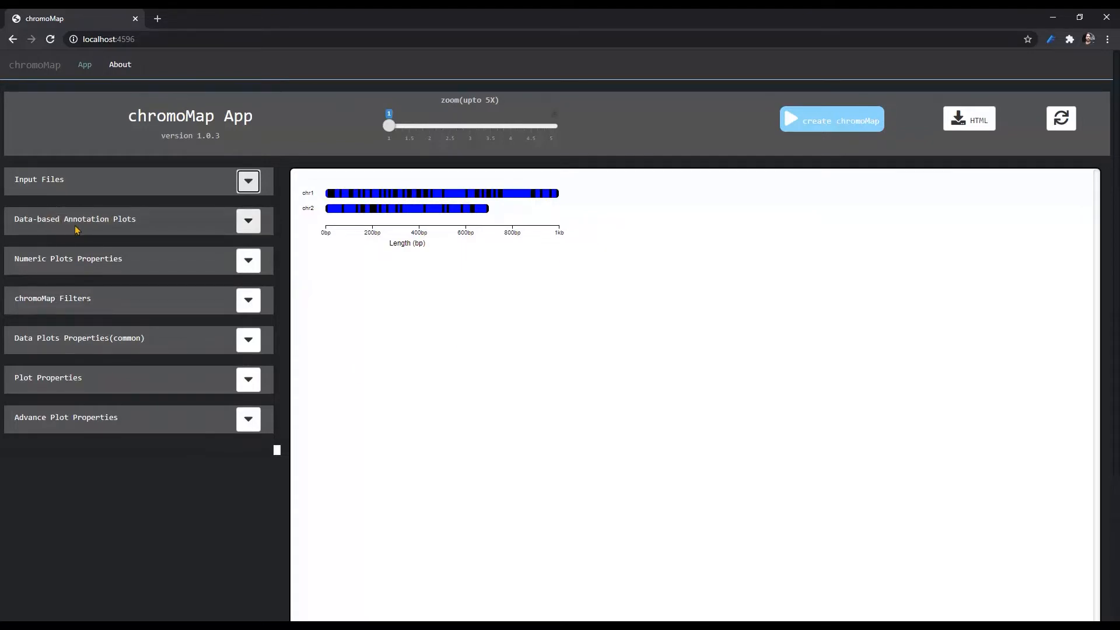
- Enable data visualization for the annotation plot, keeping the data type numeric
{"action": "left_click", "coordinate": [249, 221]}
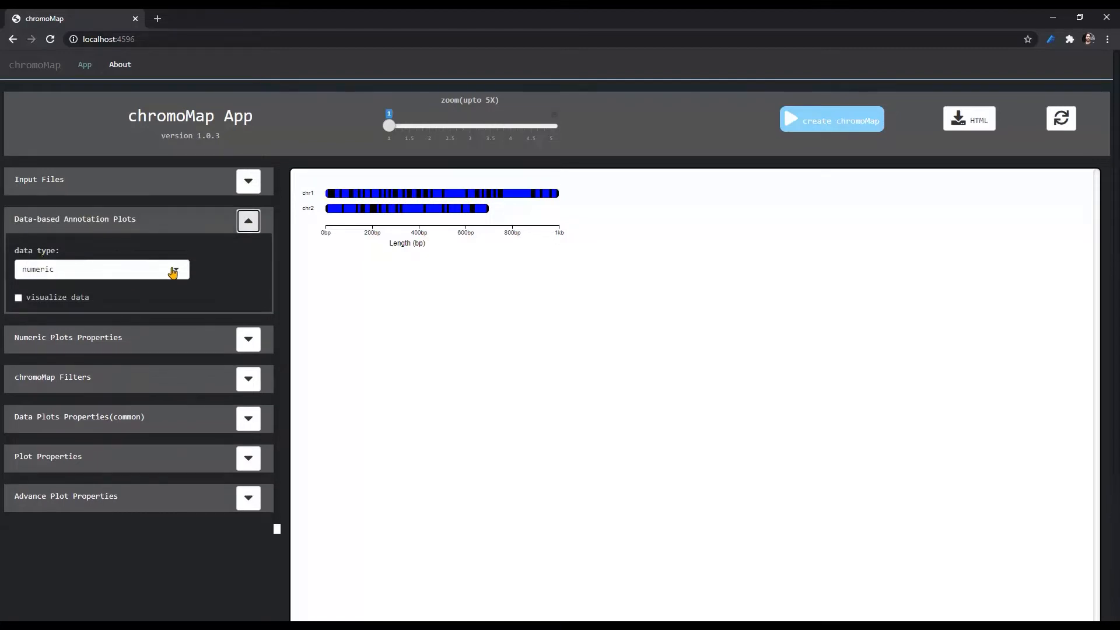
{"action": "left_click", "coordinate": [144, 277]}
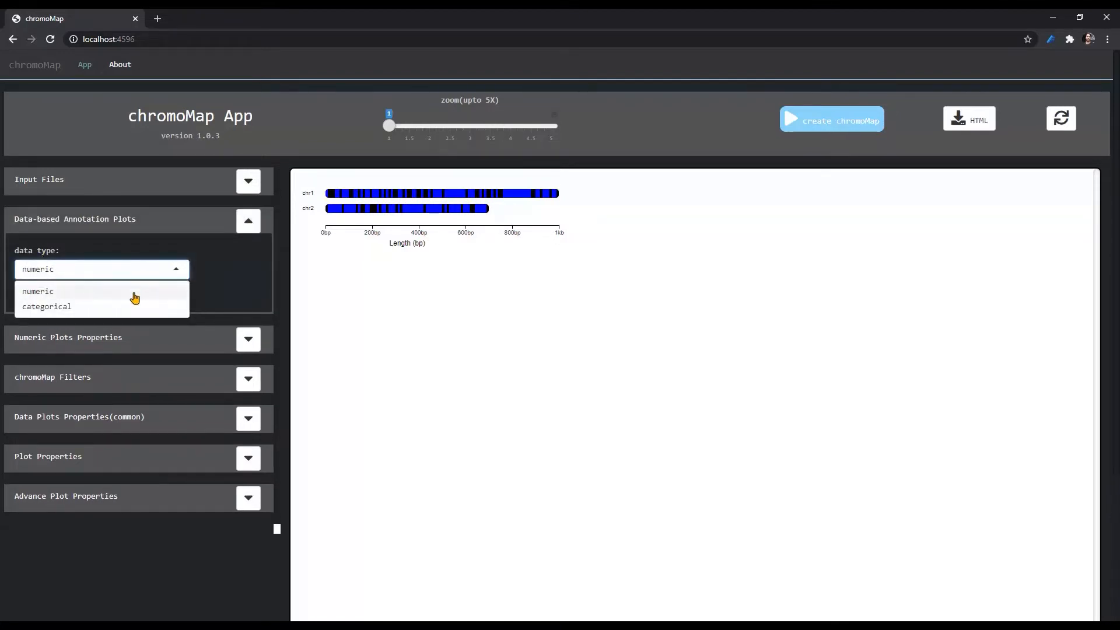
{"action": "left_click", "coordinate": [230, 268]}
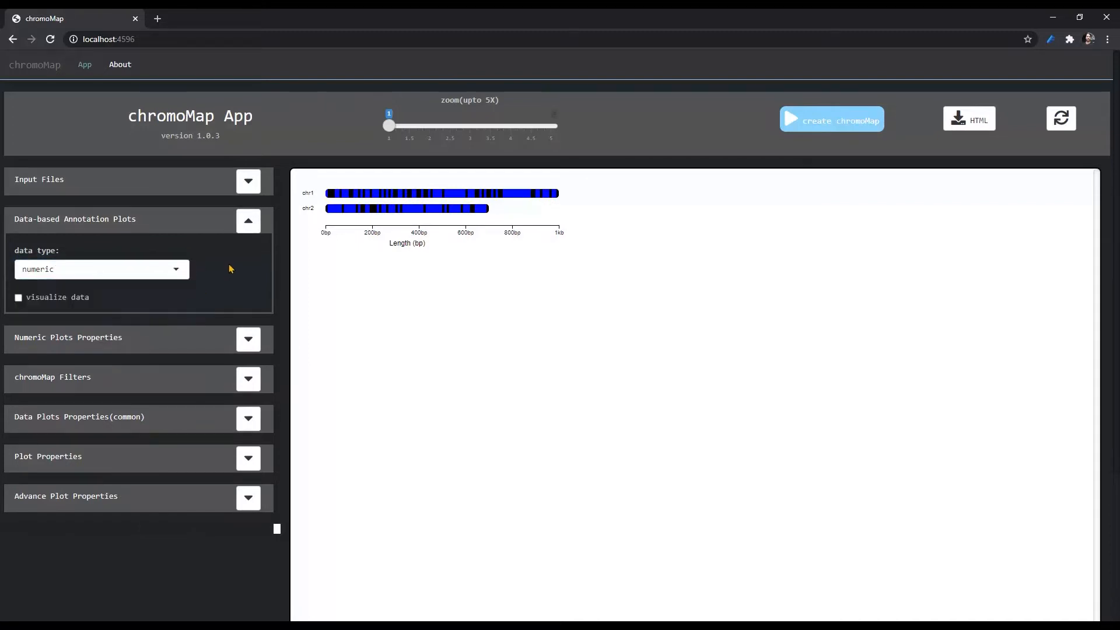
{"action": "left_click", "coordinate": [53, 301]}
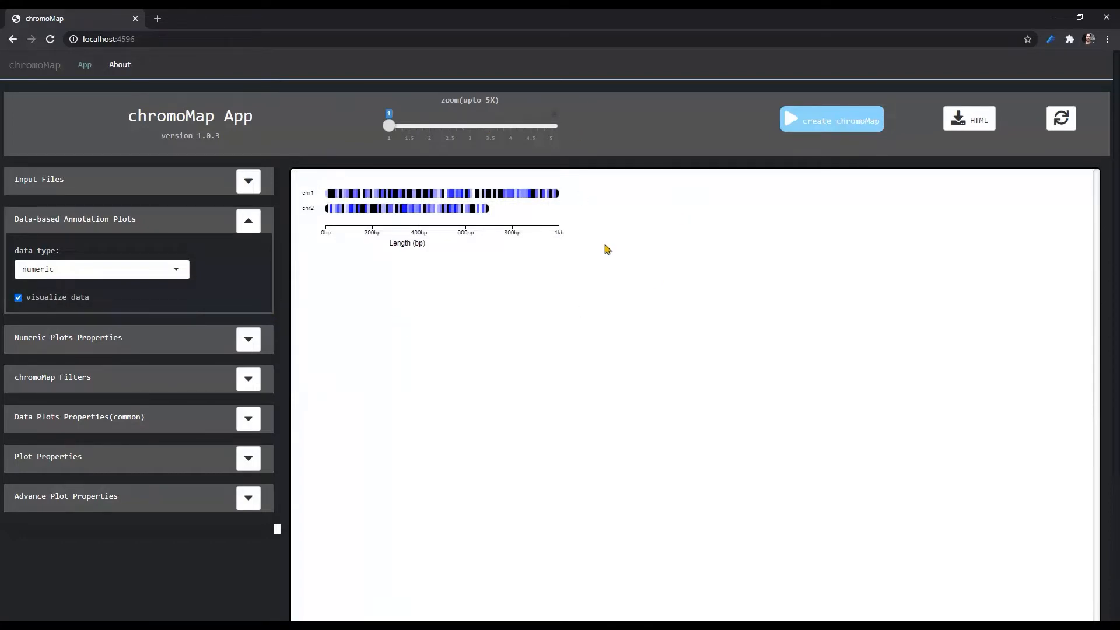
- Enlarge the chromoMap to zoom level 2 and inspect the heatmap loci on the chromosomes
{"action": "left_click", "coordinate": [408, 126]}
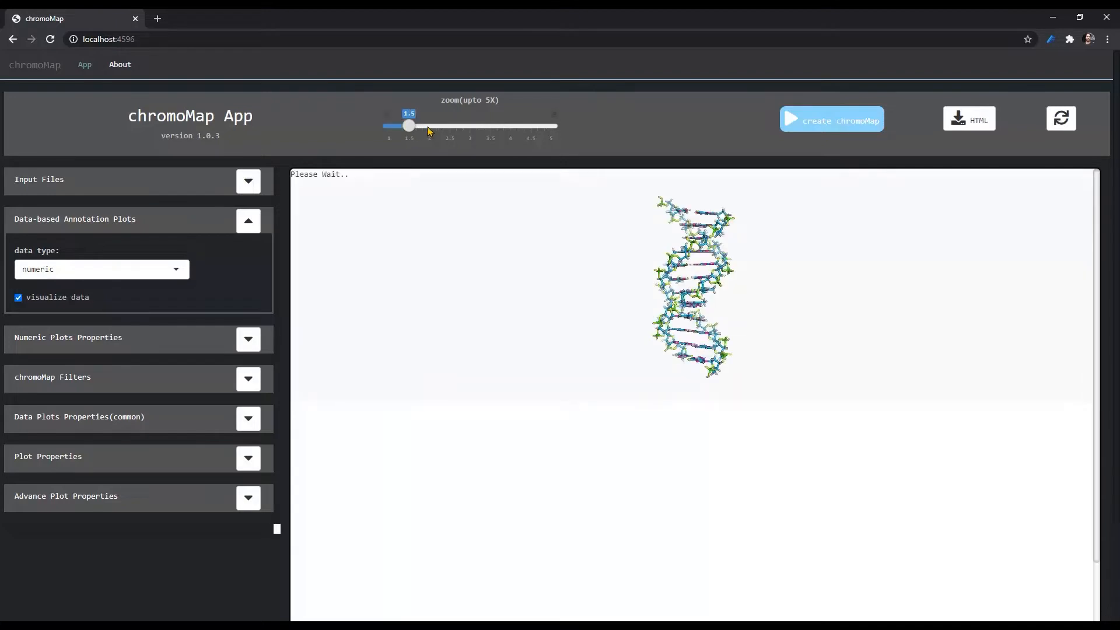
{"action": "left_click", "coordinate": [429, 128]}
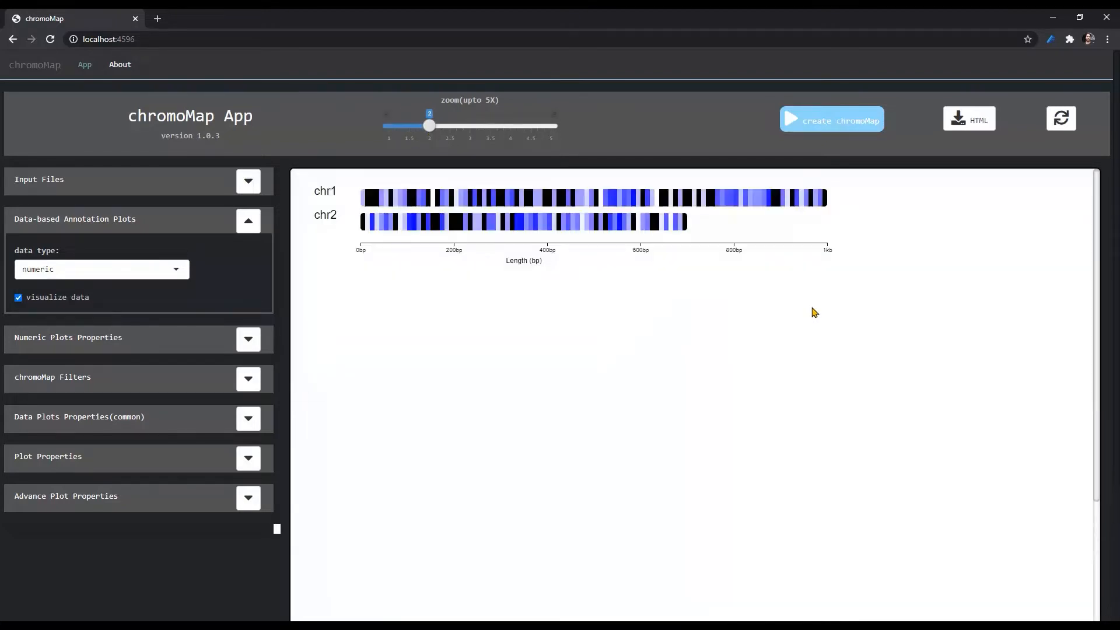
{"action": "mouse_move", "coordinate": [374, 231]}
{"action": "left_click", "coordinate": [253, 227]}
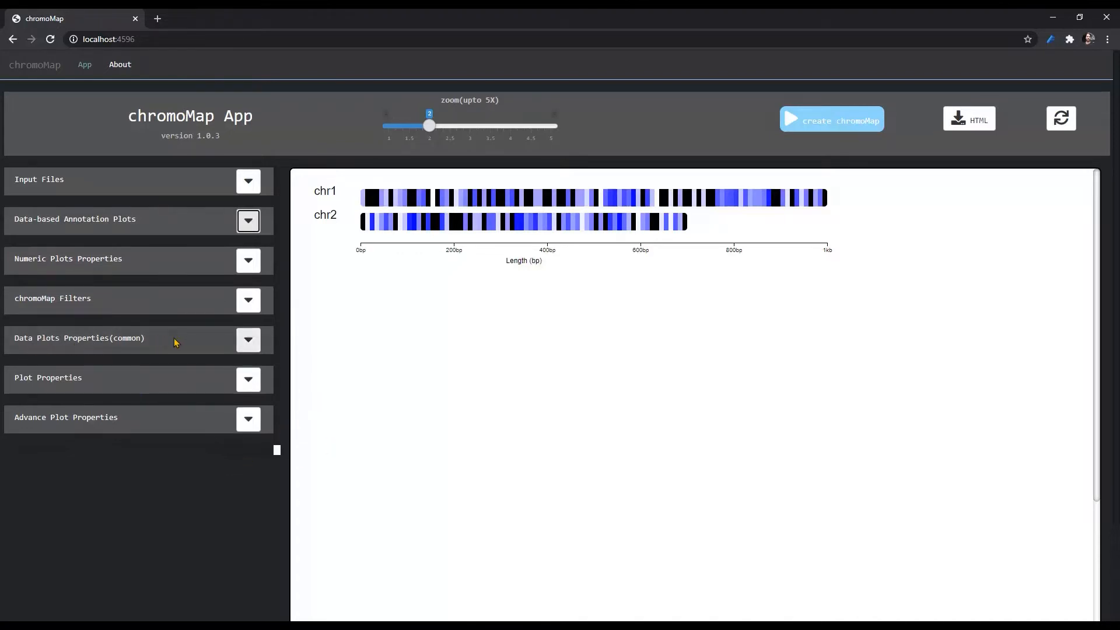
- Turn on the legend for ploidy 1, regenerate the chromoMap and look for the legend in the plot
{"action": "left_click", "coordinate": [248, 339]}
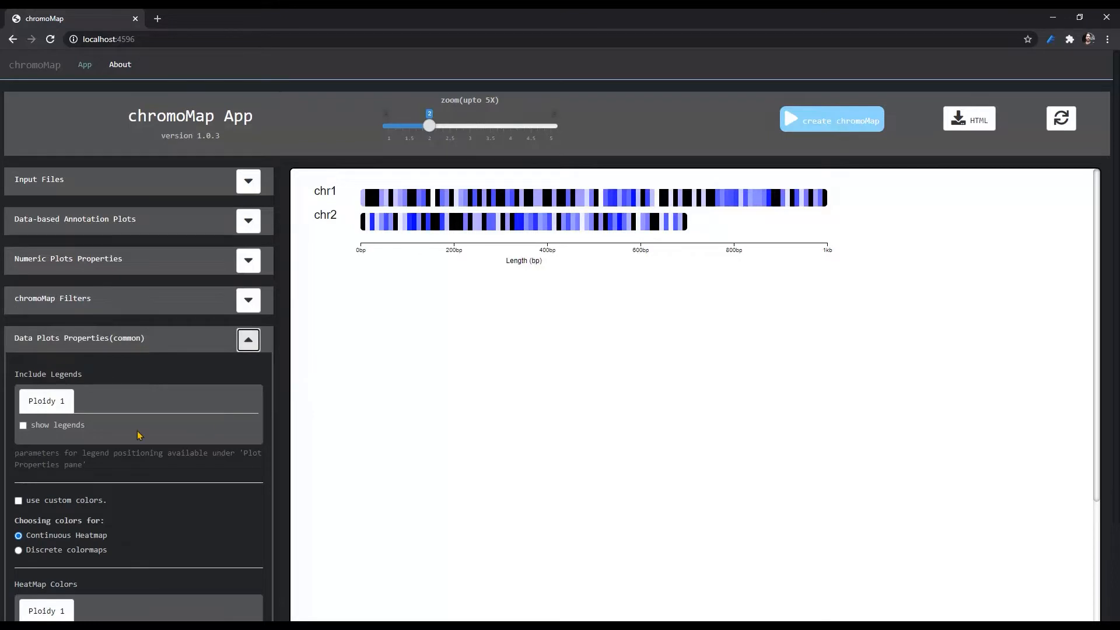
{"action": "left_click", "coordinate": [65, 430]}
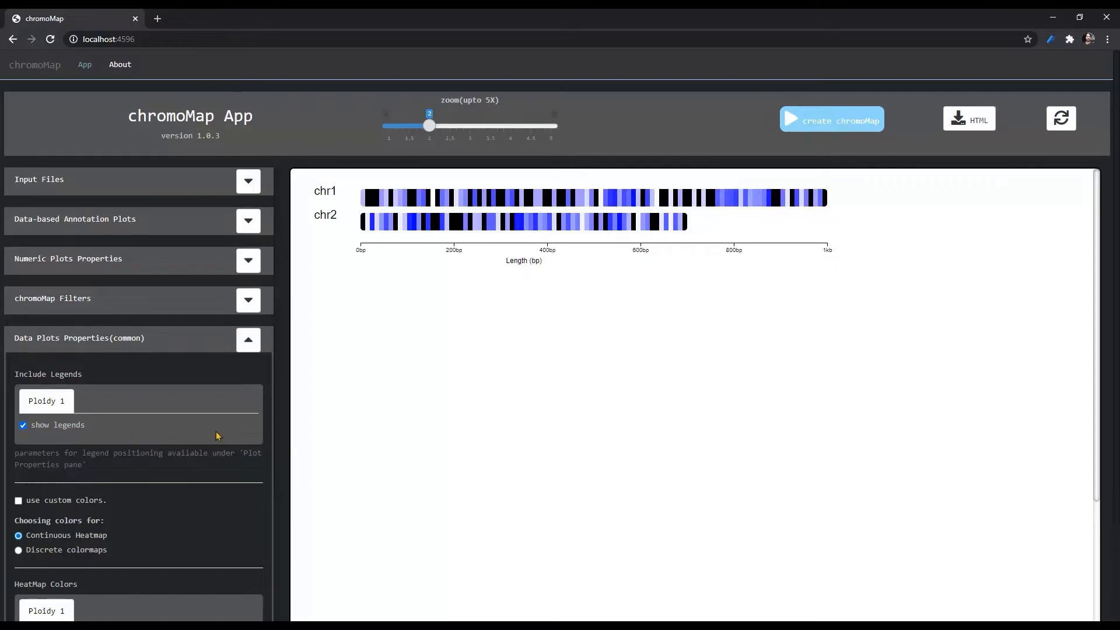
{"action": "left_click", "coordinate": [858, 132]}
{"action": "scroll", "coordinate": [947, 342], "scroll_direction": "down", "scroll_amount": 5}
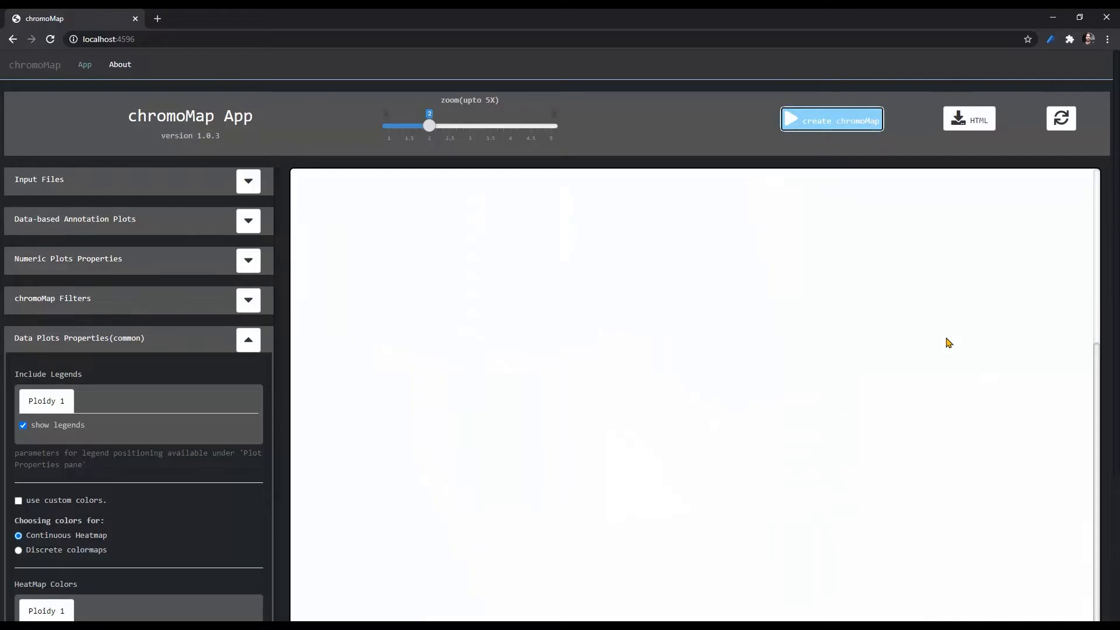
{"action": "scroll", "coordinate": [948, 342], "scroll_direction": "up", "scroll_amount": 5}
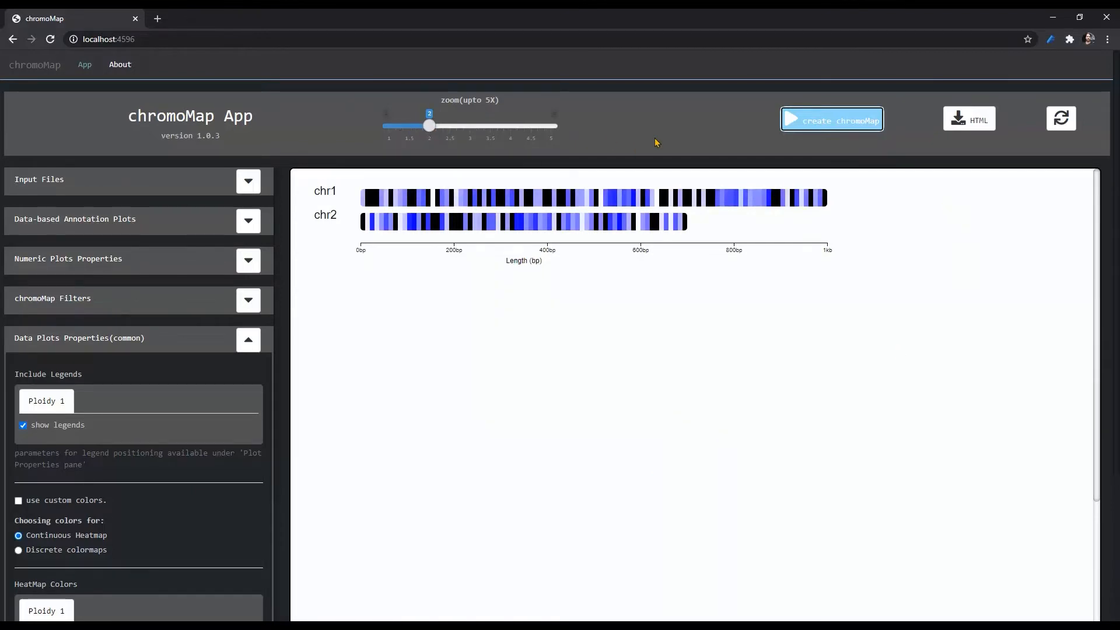
- Reset the plot zoom to 1 and locate the heatmap legend
{"action": "left_click", "coordinate": [386, 130]}
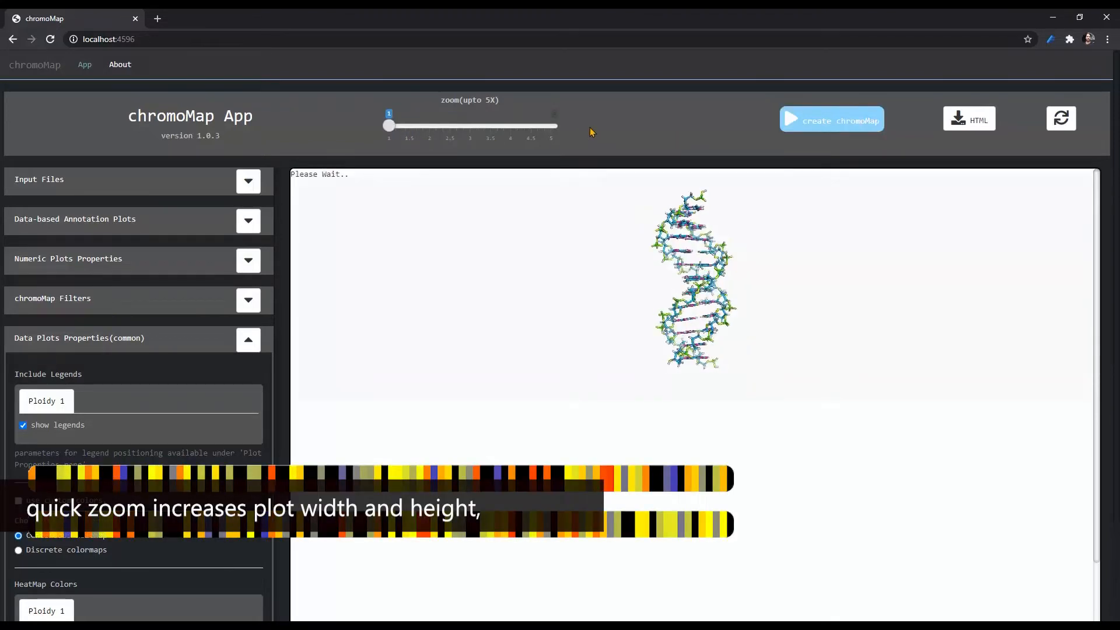
{"action": "scroll", "coordinate": [722, 415], "scroll_direction": "down", "scroll_amount": 2}
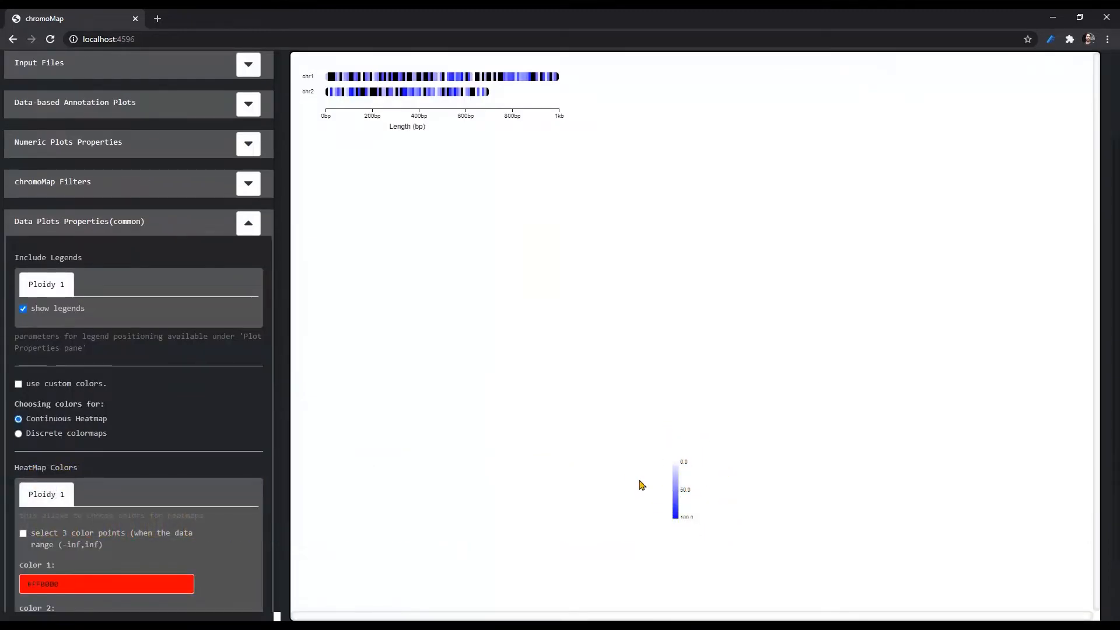
{"action": "scroll", "coordinate": [557, 432], "scroll_direction": "up", "scroll_amount": 2}
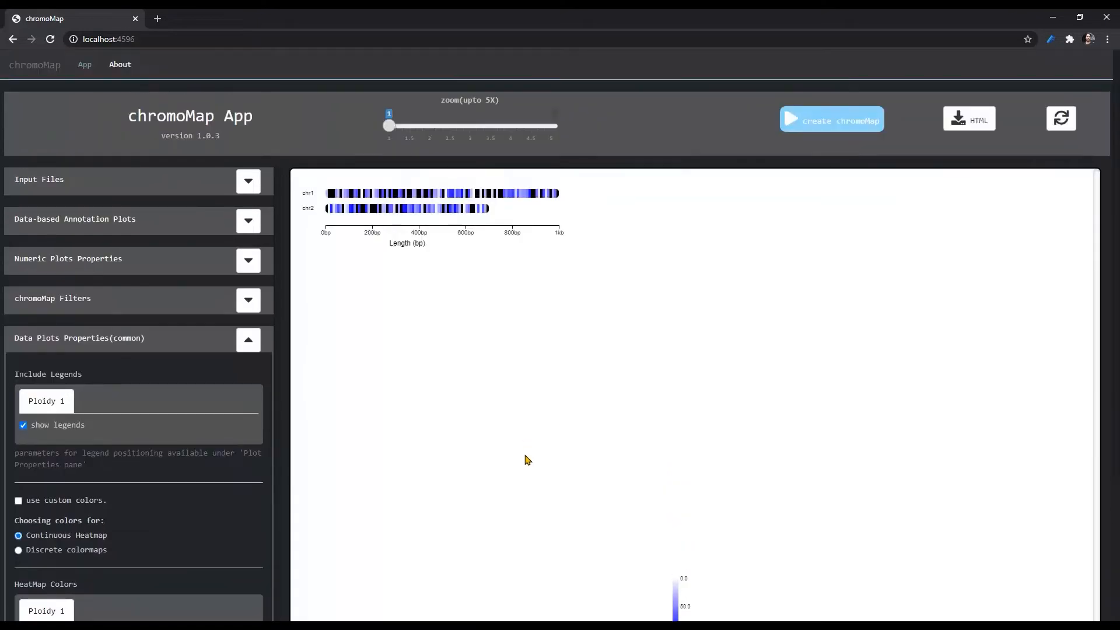
- Reposition the legend in the plot properties to x 150 and y 500, trying y 100 first
{"action": "left_click", "coordinate": [249, 349]}
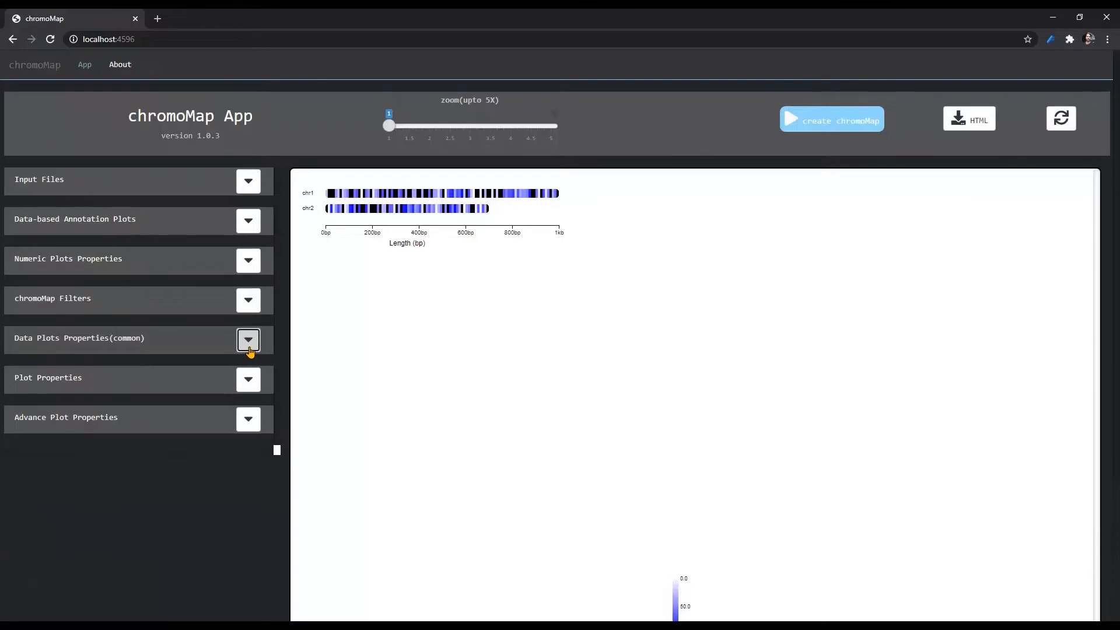
{"action": "left_click", "coordinate": [248, 379]}
{"action": "scroll", "coordinate": [127, 411], "scroll_direction": "down", "scroll_amount": 4}
{"action": "scroll", "coordinate": [127, 411], "scroll_direction": "down", "scroll_amount": 7}
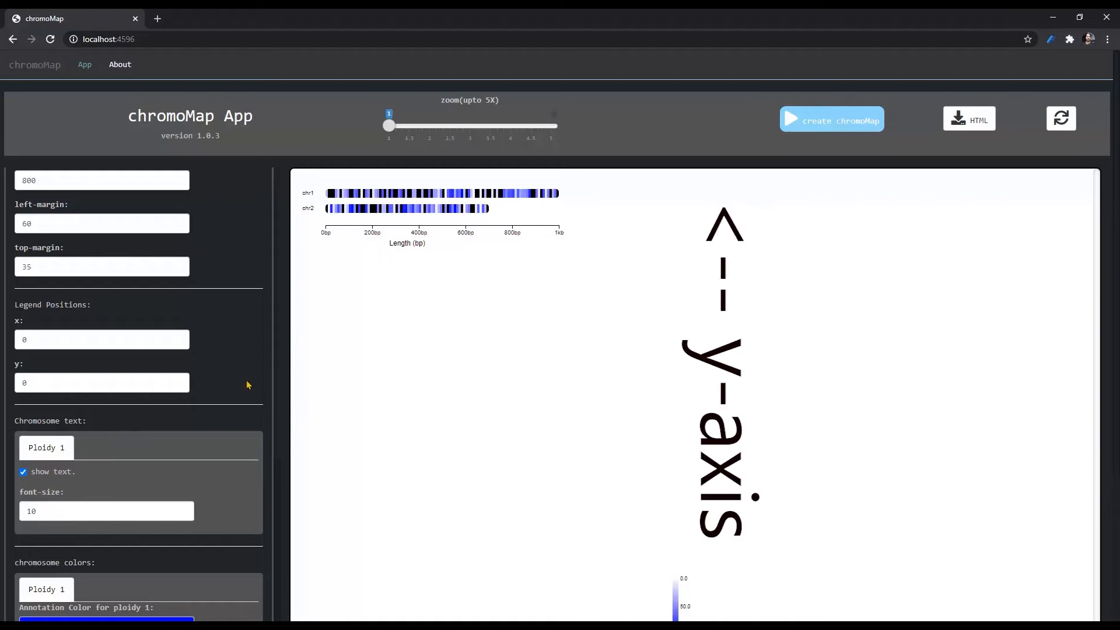
{"action": "left_click_drag", "start_coordinate": [27, 384], "coordinate": [16, 387]}
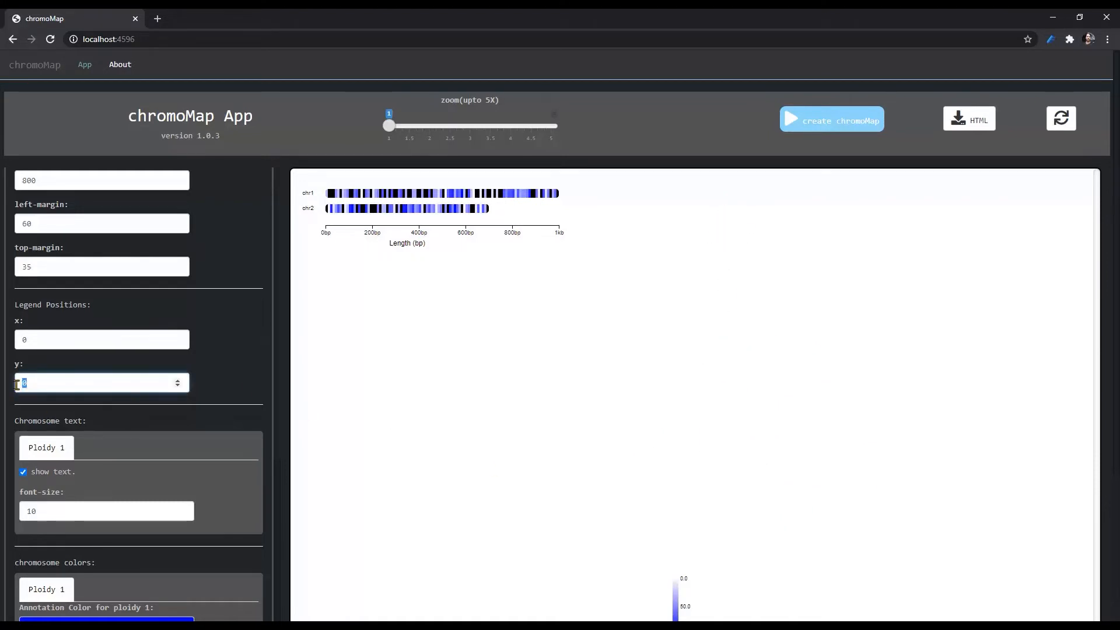
{"action": "type", "text": "100"}
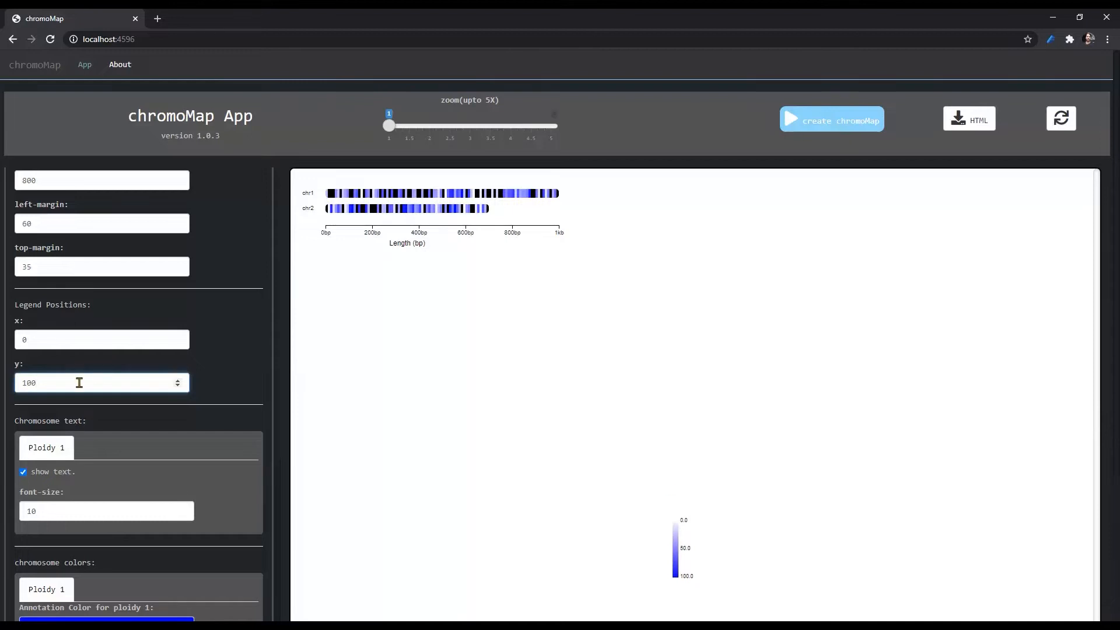
{"action": "left_click_drag", "start_coordinate": [43, 382], "coordinate": [24, 382]}
{"action": "type", "text": "500"}
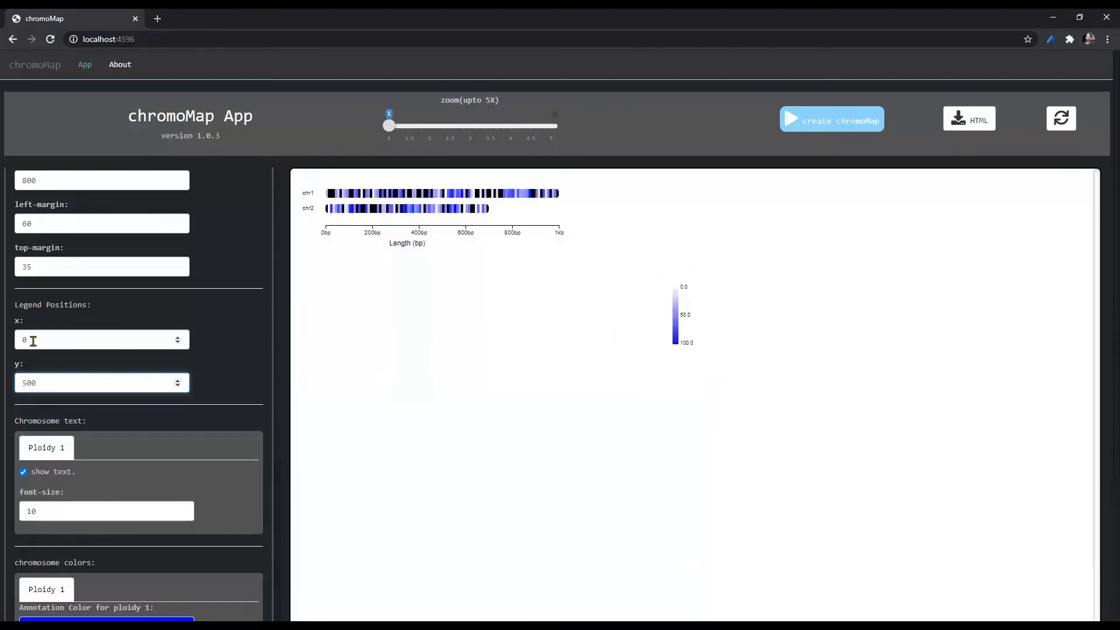
{"action": "left_click_drag", "start_coordinate": [34, 341], "coordinate": [18, 342]}
{"action": "type", "text": "150"}
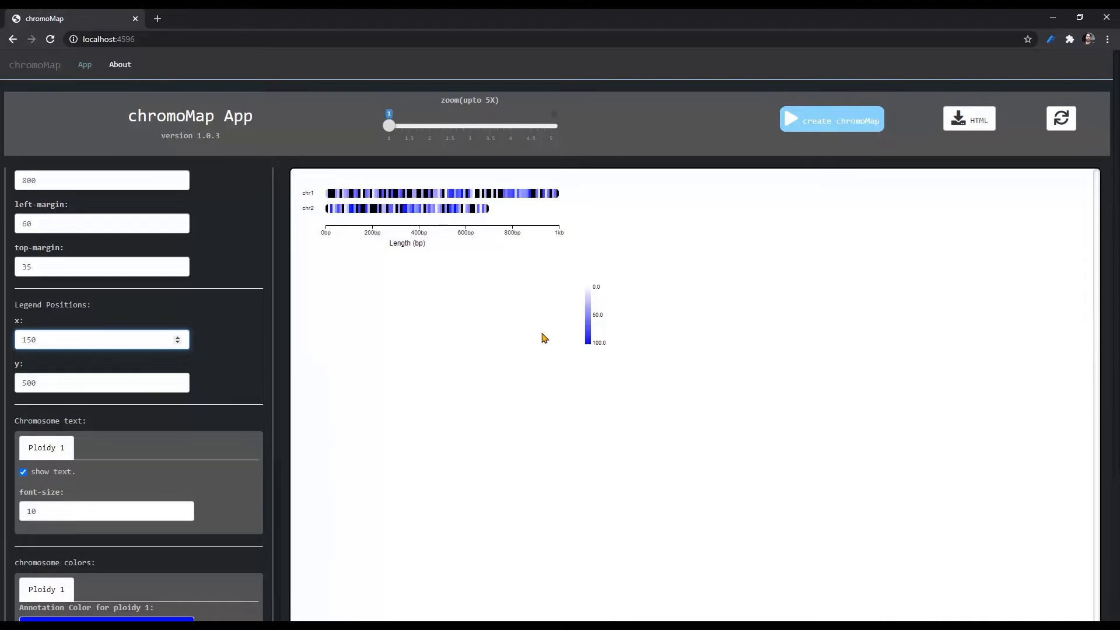
- Set the plot zoom to 1.5 and inspect the legend and the chr1 heatmap
{"action": "left_click", "coordinate": [417, 125]}
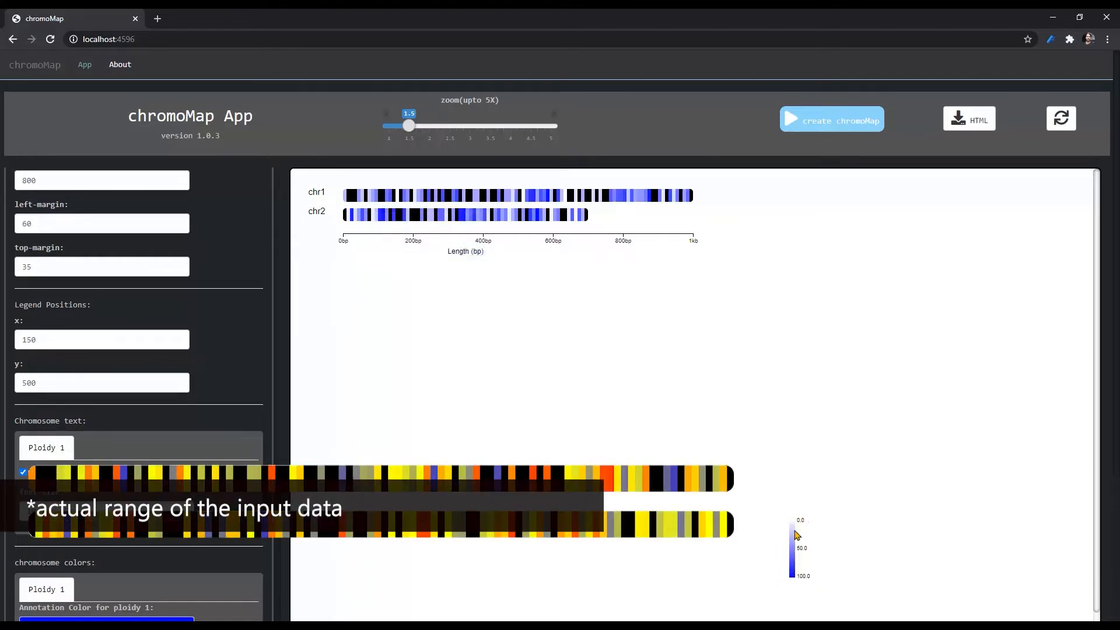
{"action": "mouse_move", "coordinate": [392, 200]}
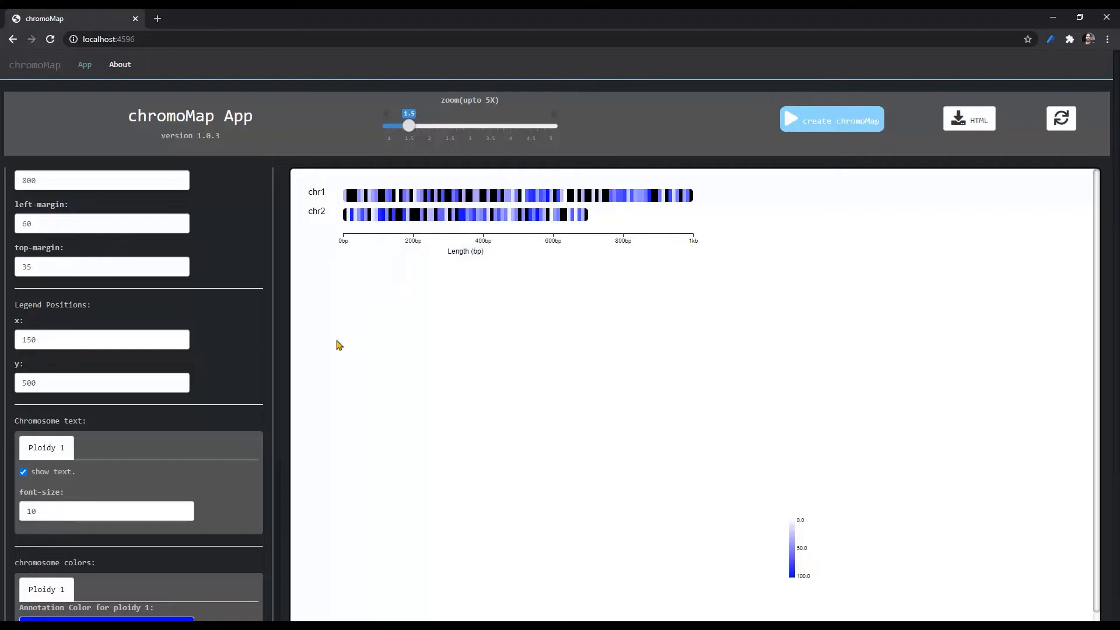
- Turn on custom colors for the continuous heatmap in the common data plot properties
{"action": "scroll", "coordinate": [220, 284], "scroll_direction": "up", "scroll_amount": 8}
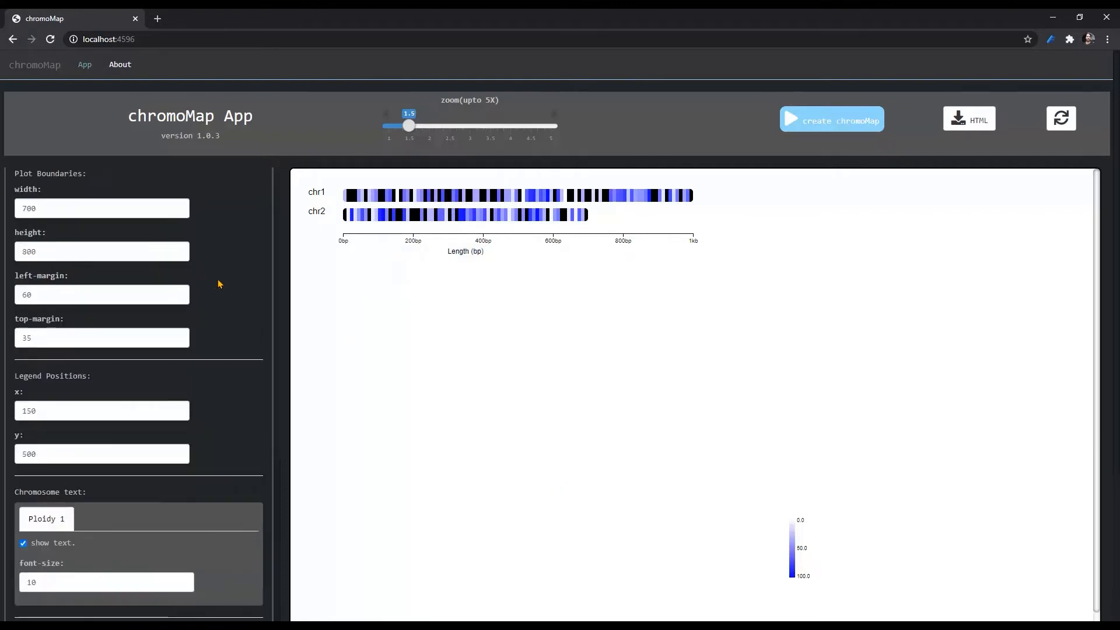
{"action": "scroll", "coordinate": [220, 284], "scroll_direction": "up", "scroll_amount": 3}
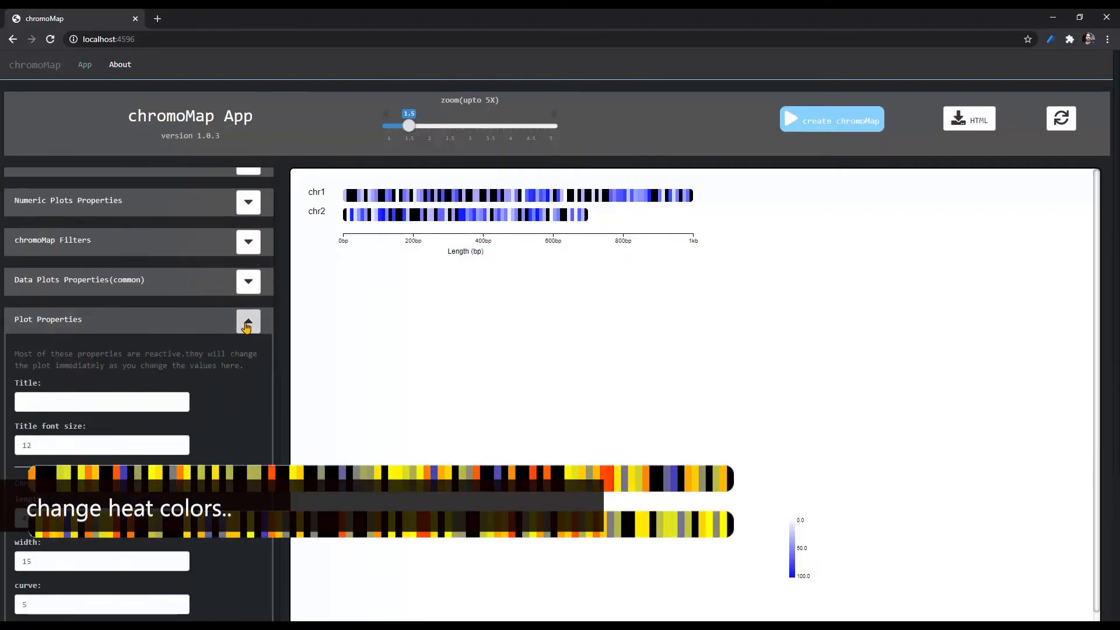
{"action": "left_click", "coordinate": [248, 320]}
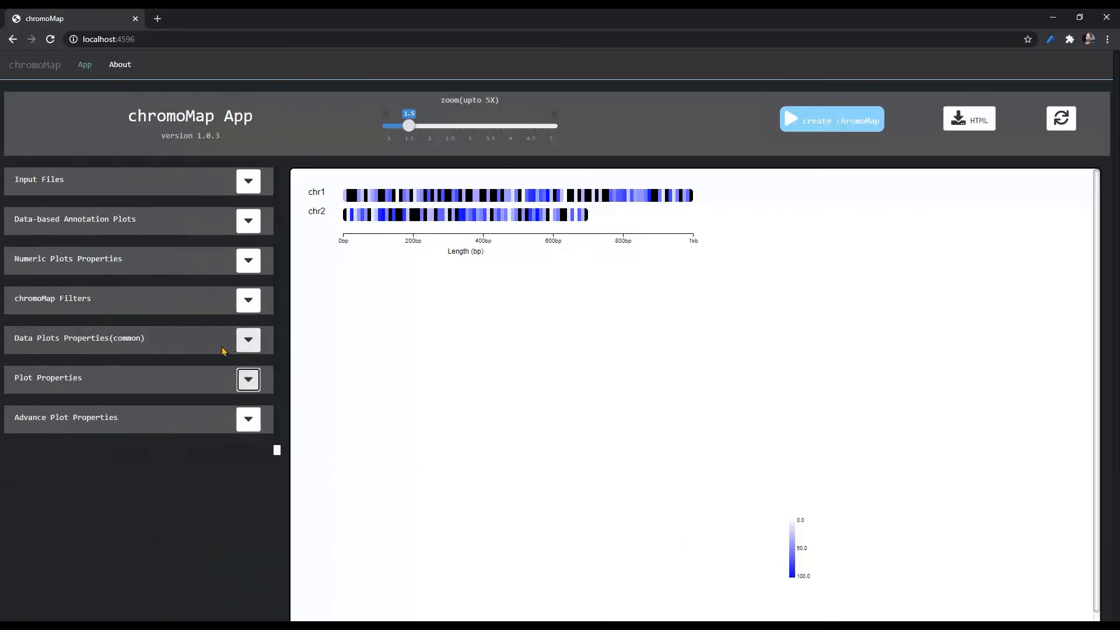
{"action": "left_click", "coordinate": [248, 340]}
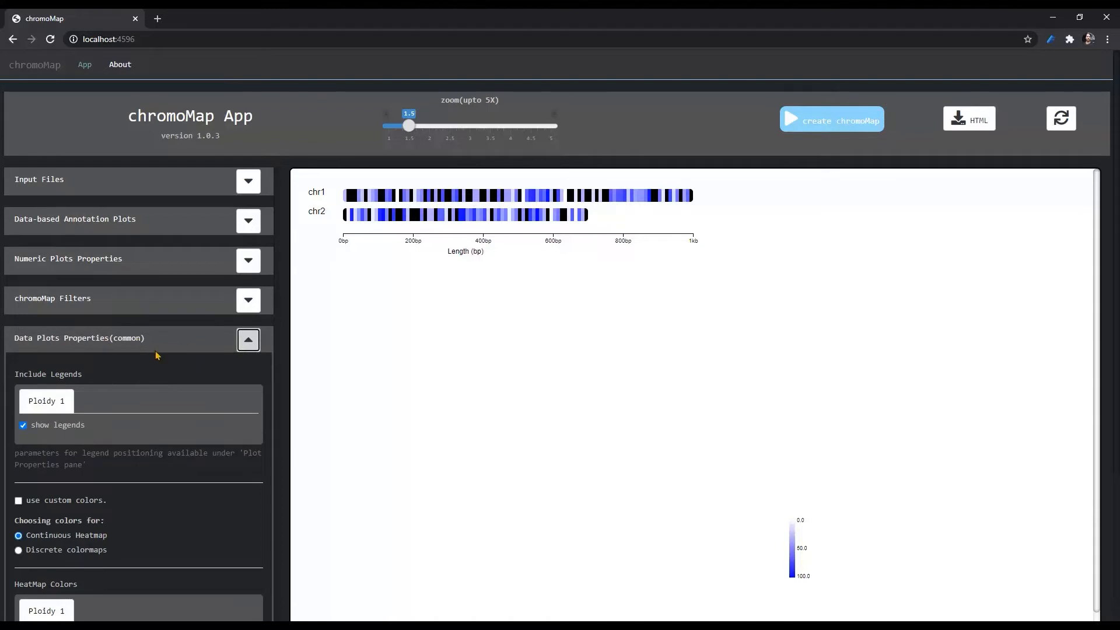
{"action": "scroll", "coordinate": [155, 354], "scroll_direction": "down", "scroll_amount": 1}
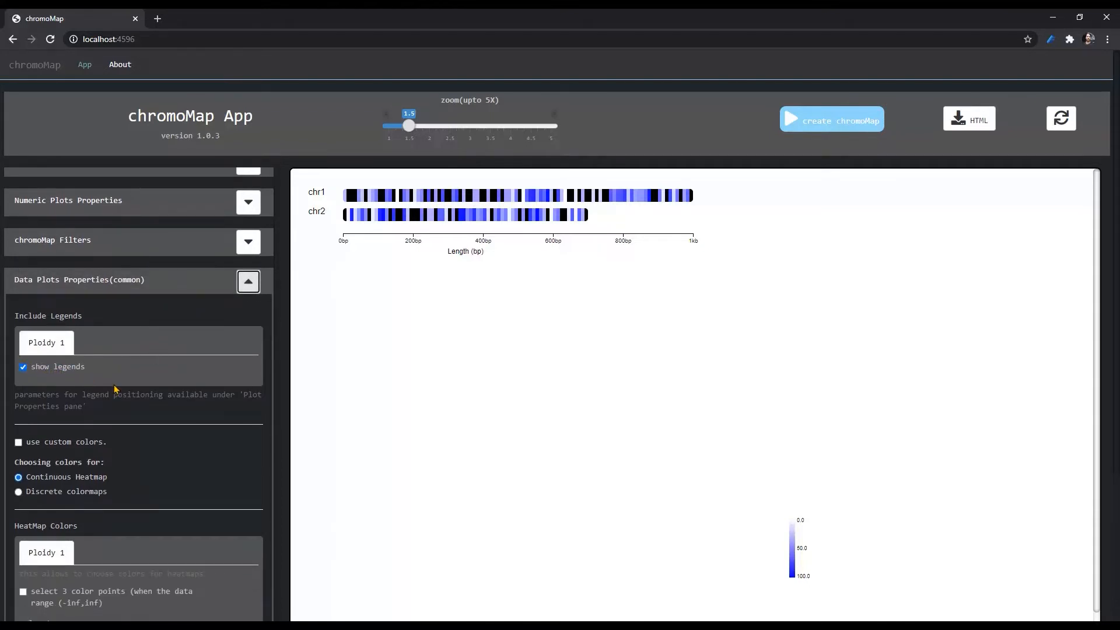
{"action": "scroll", "coordinate": [173, 389], "scroll_direction": "down", "scroll_amount": 2}
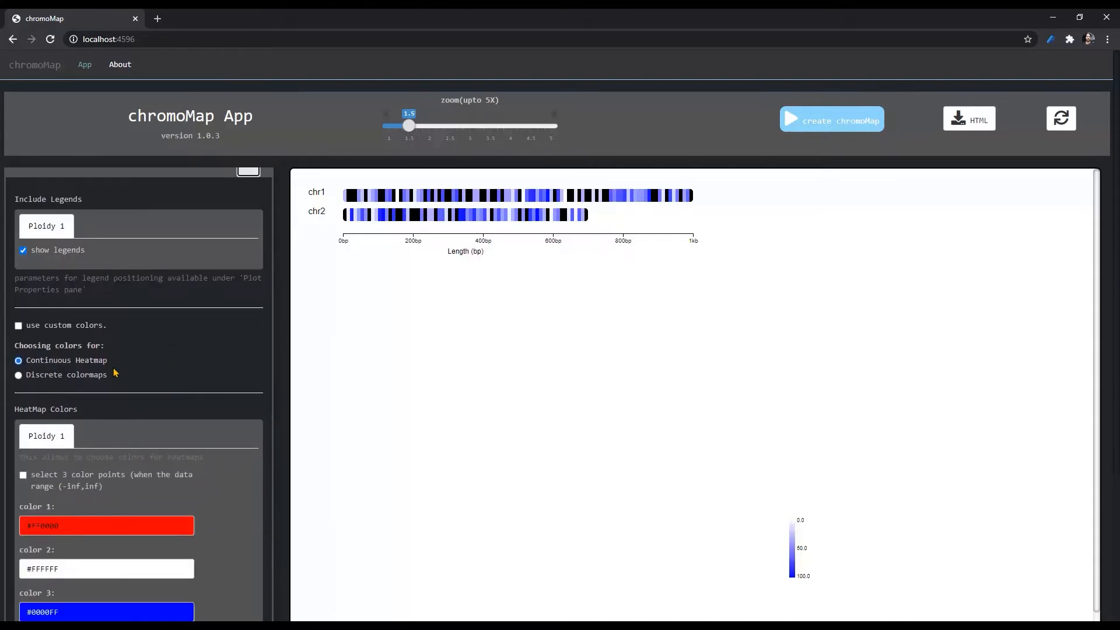
{"action": "scroll", "coordinate": [190, 370], "scroll_direction": "down", "scroll_amount": 4}
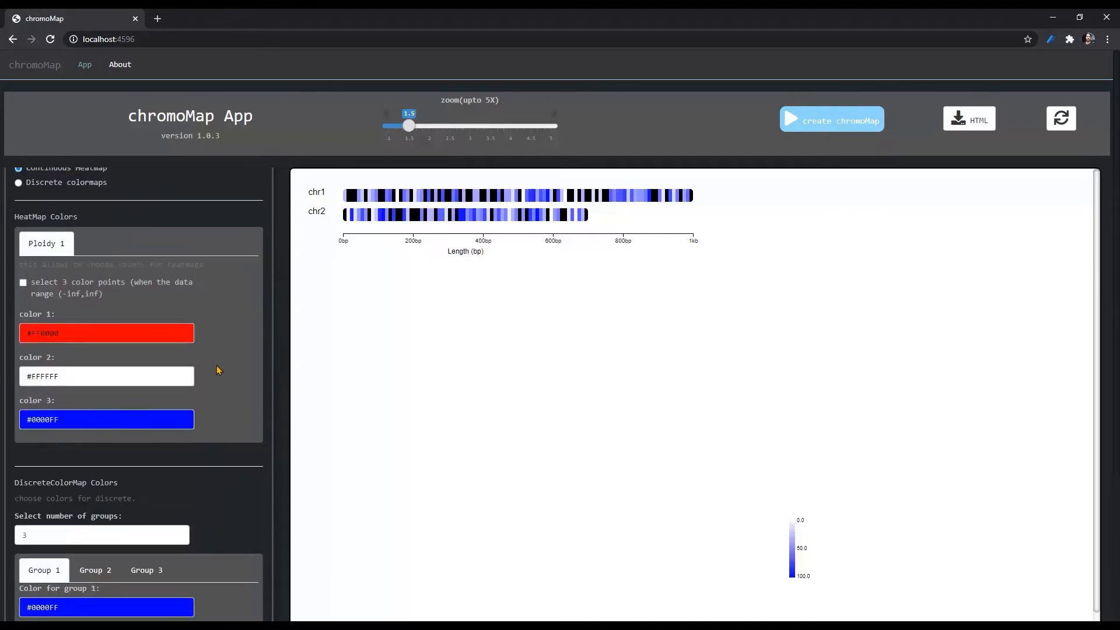
{"action": "scroll", "coordinate": [217, 371], "scroll_direction": "up", "scroll_amount": 3}
{"action": "scroll", "coordinate": [217, 371], "scroll_direction": "up", "scroll_amount": 1}
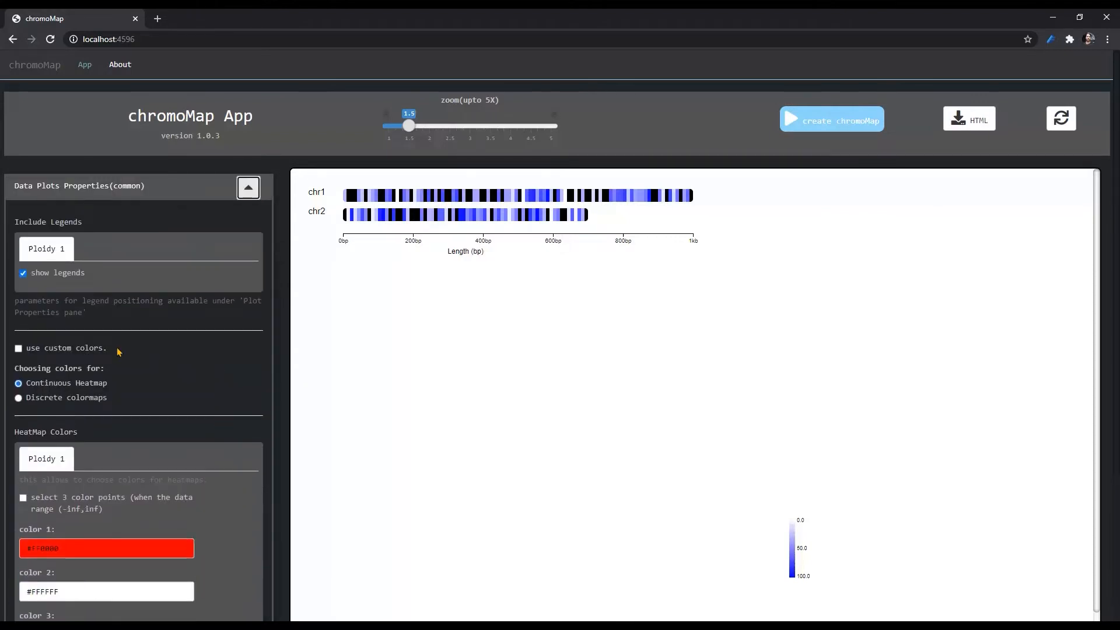
{"action": "left_click", "coordinate": [64, 354]}
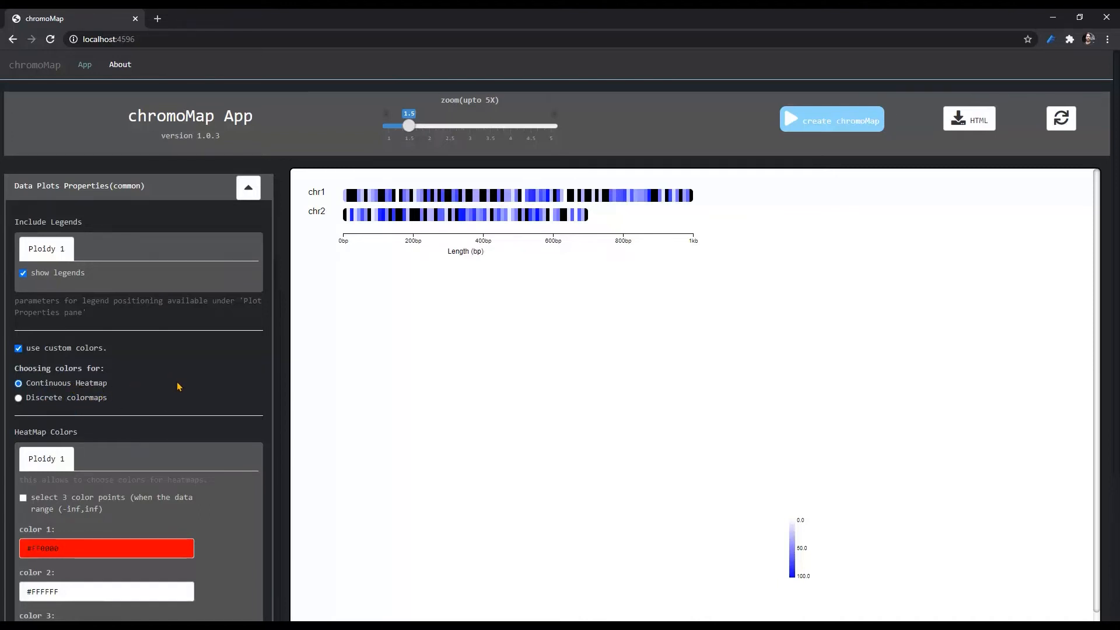
- Set heatmap color 1 for ploidy 1 to the near-white #F7F7F7
{"action": "scroll", "coordinate": [198, 380], "scroll_direction": "down", "scroll_amount": 2}
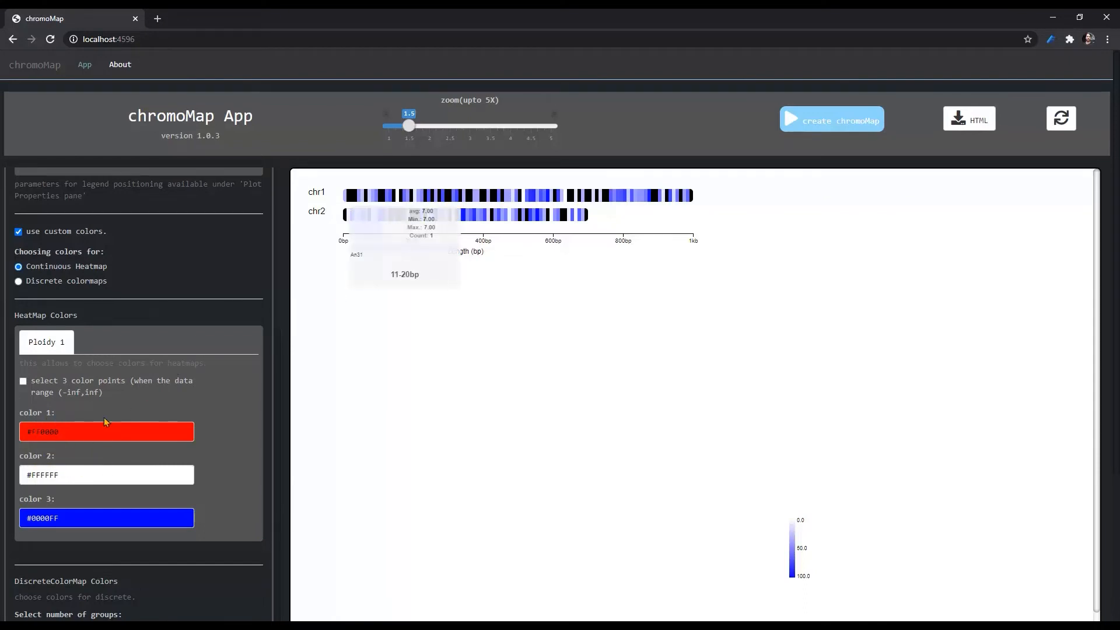
{"action": "left_click", "coordinate": [60, 430]}
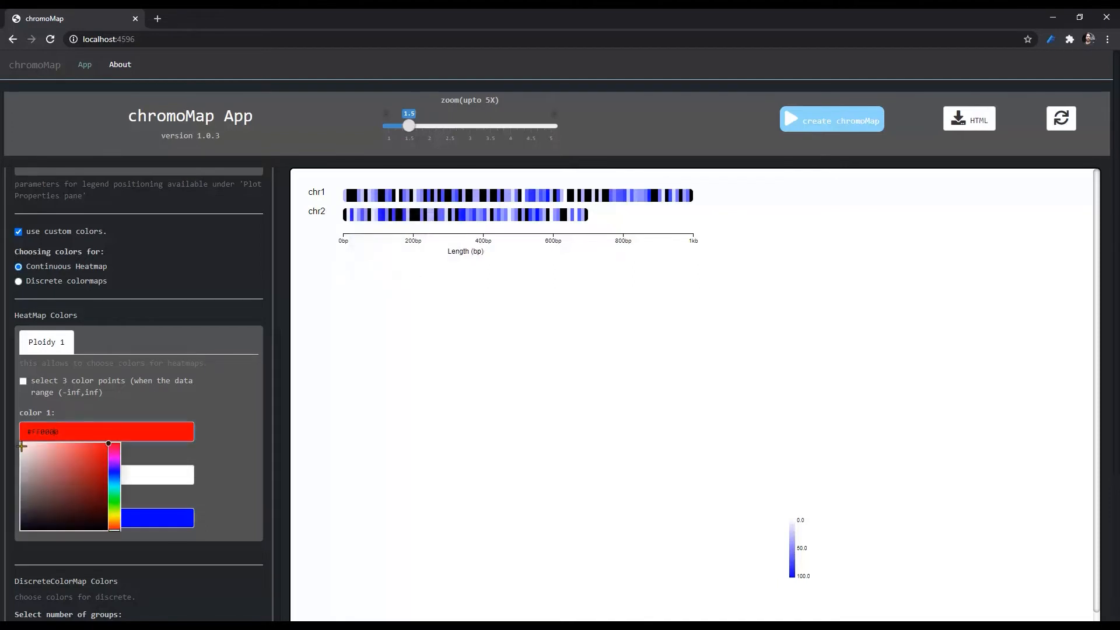
{"action": "left_click", "coordinate": [22, 446]}
{"action": "left_click", "coordinate": [241, 421]}
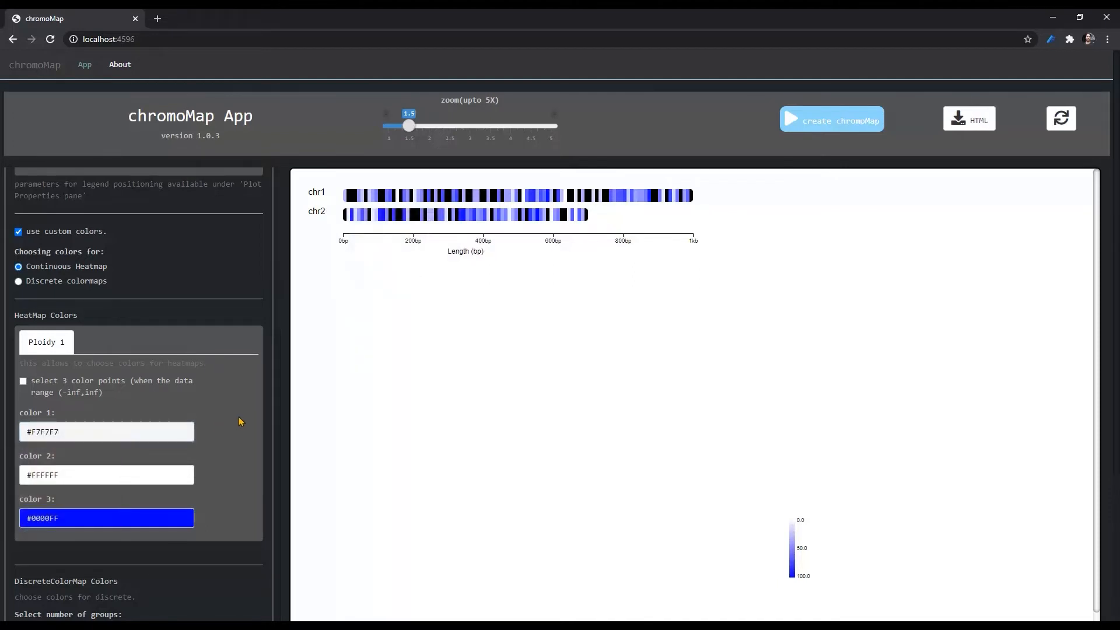
- Set heatmap color 2 for ploidy 1 to the green #2CDE1F and regenerate the chromoMap
{"action": "left_click", "coordinate": [133, 474]}
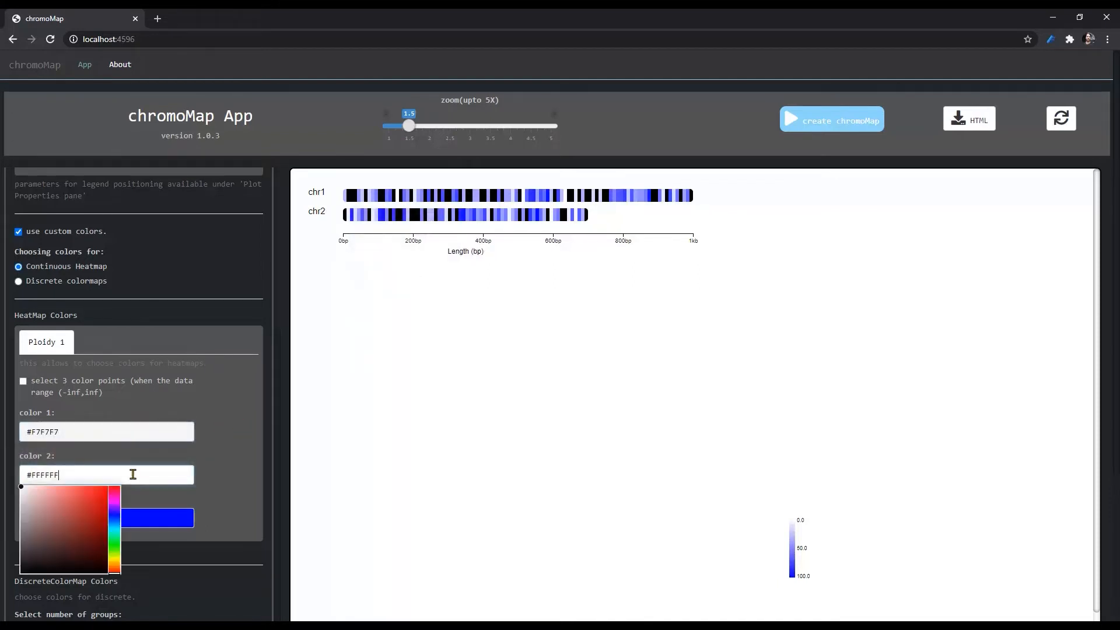
{"action": "left_click", "coordinate": [113, 545]}
{"action": "left_click", "coordinate": [97, 498]}
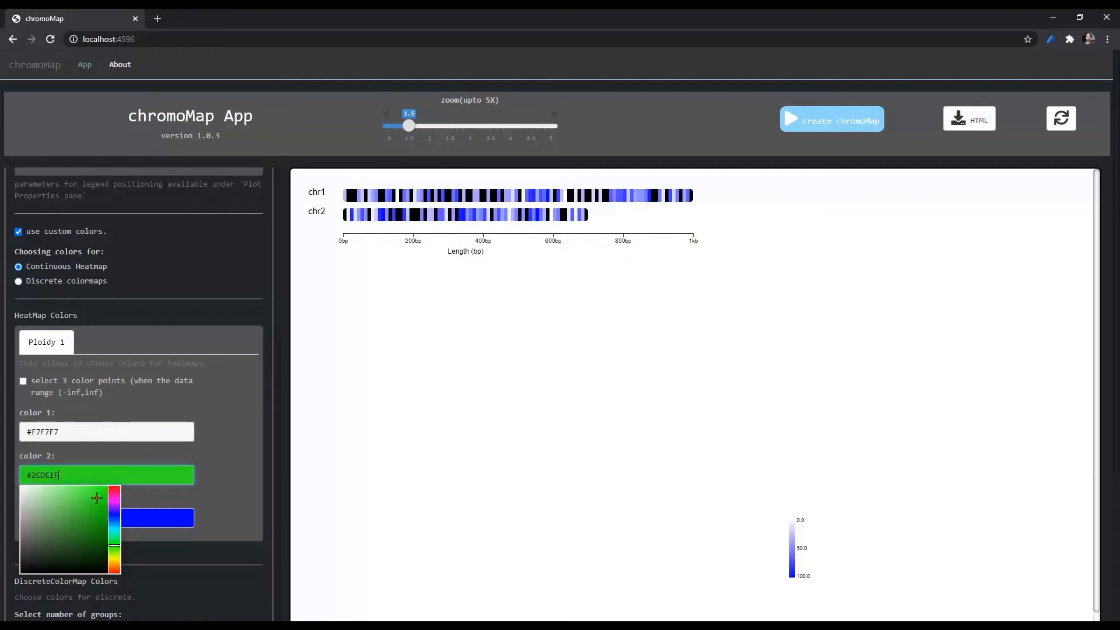
{"action": "left_click", "coordinate": [204, 453]}
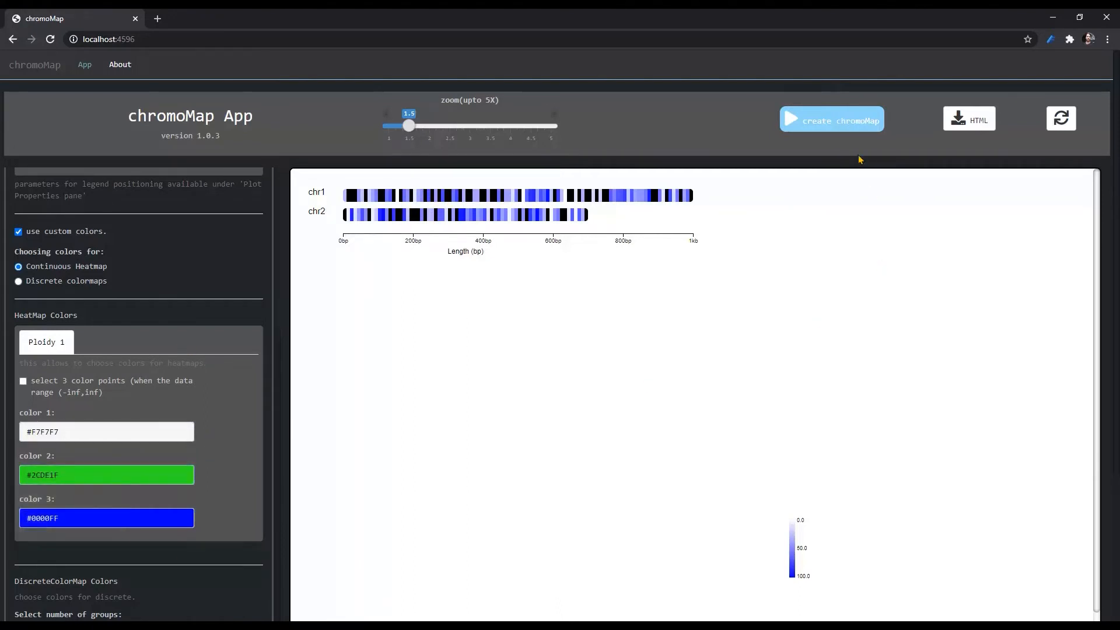
{"action": "left_click", "coordinate": [848, 127]}
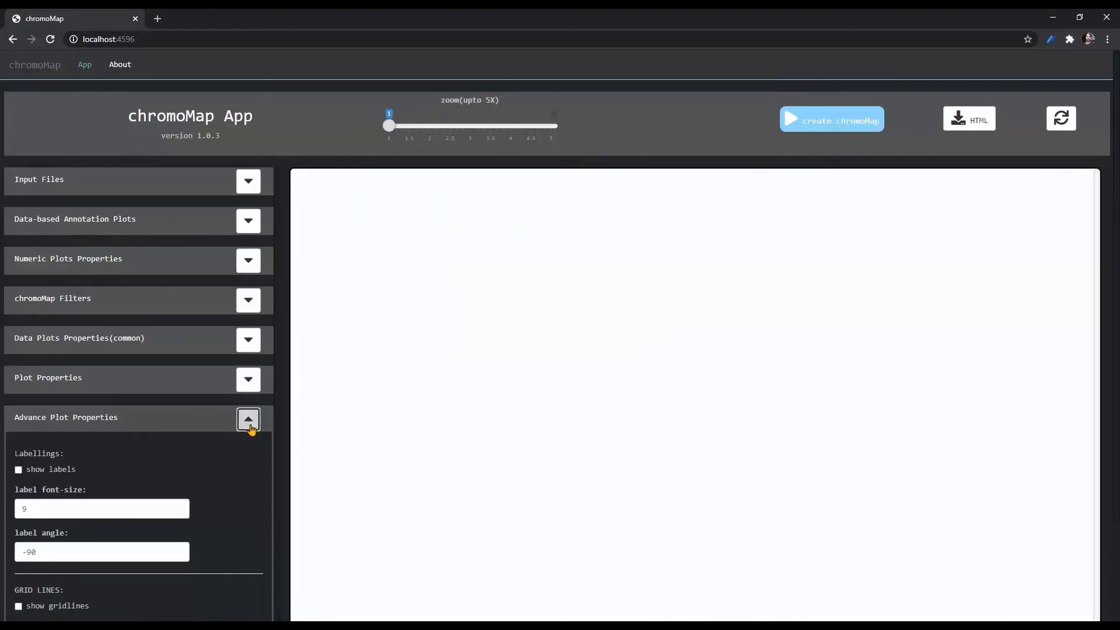
- Load chr_file_without_centromere as the chromosome file and annotation_pos_and_neg as the annotation file for ploidy 1, and create the chromoMap
{"action": "left_click", "coordinate": [248, 419]}
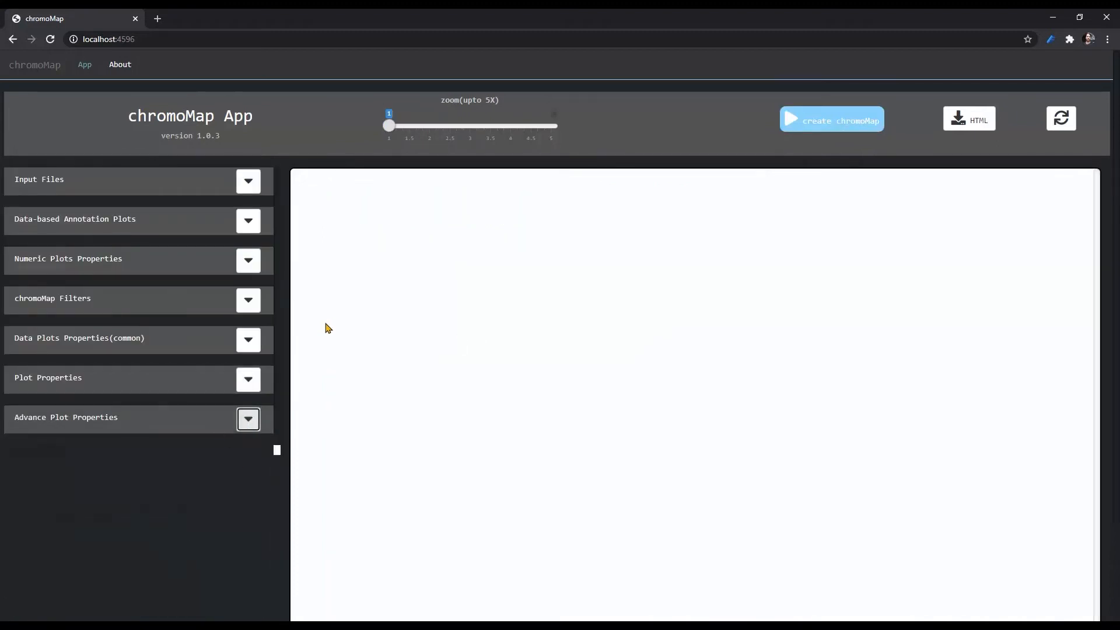
{"action": "left_click", "coordinate": [248, 181]}
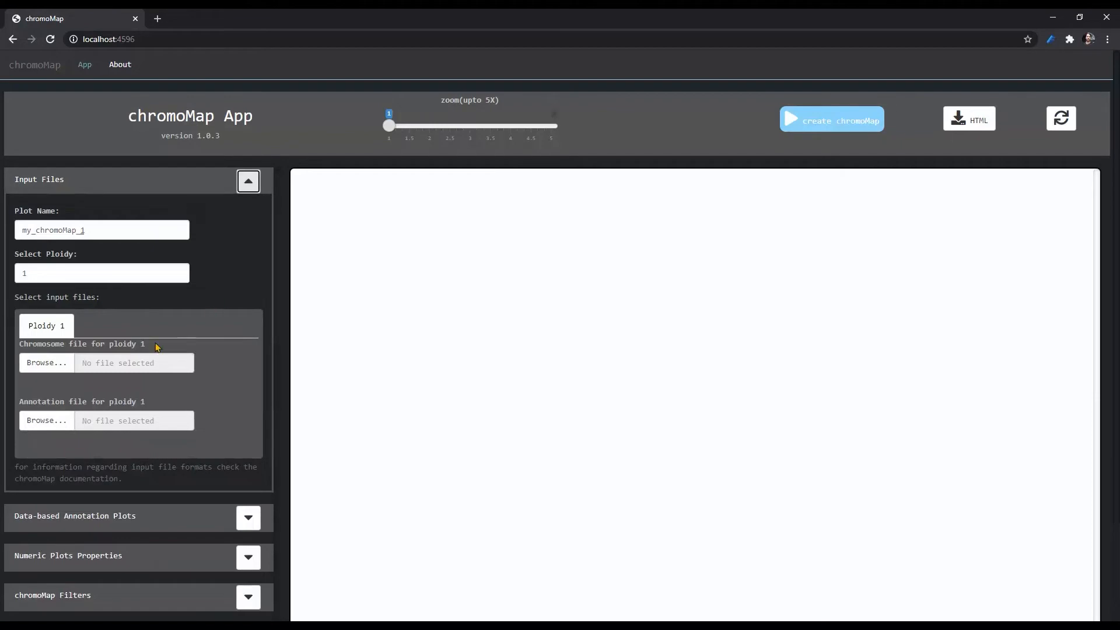
{"action": "left_click", "coordinate": [48, 363]}
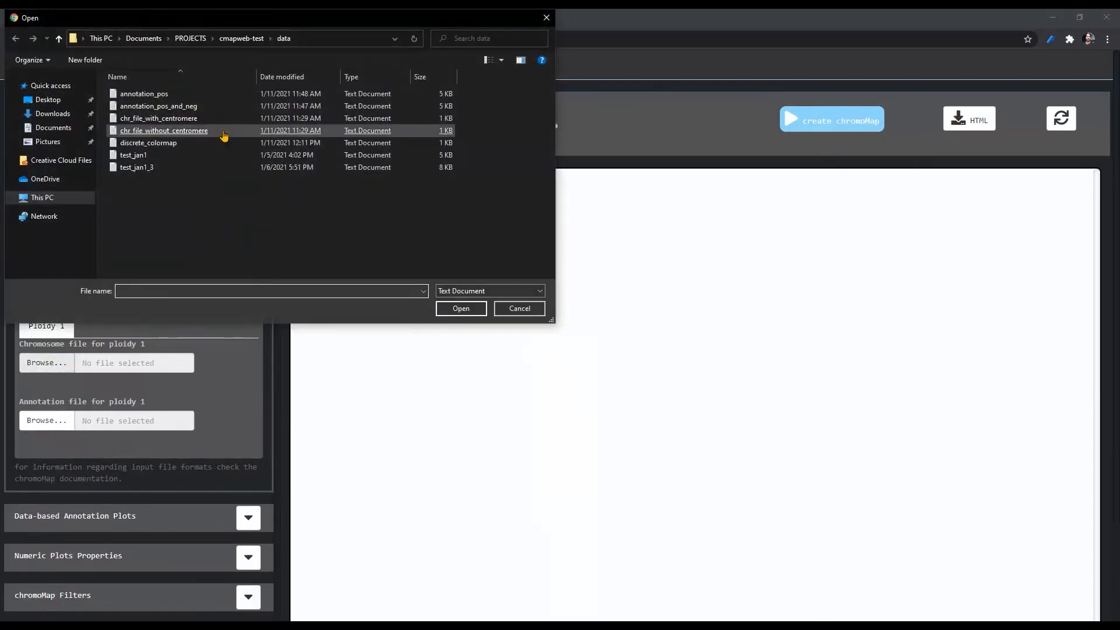
{"action": "double_click", "coordinate": [224, 133]}
{"action": "left_click", "coordinate": [46, 420]}
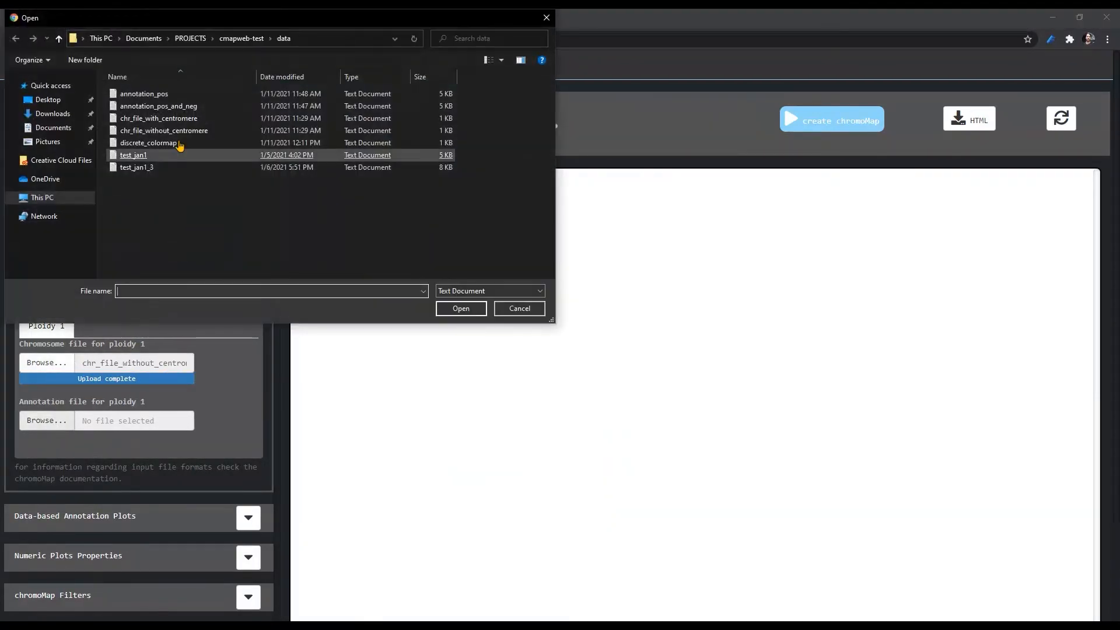
{"action": "double_click", "coordinate": [166, 110]}
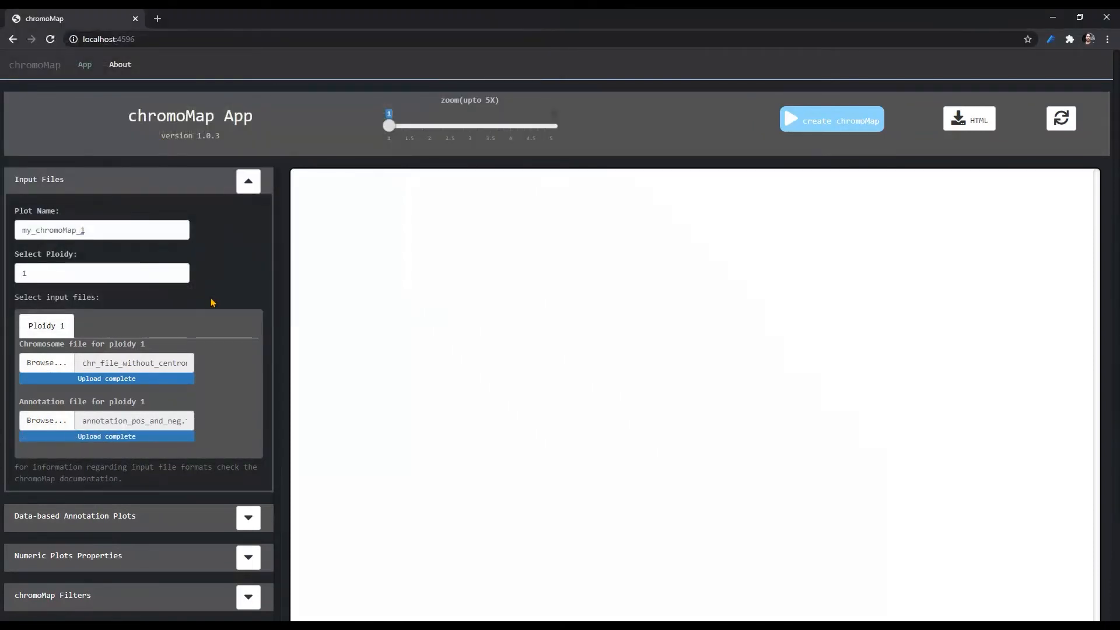
{"action": "left_click", "coordinate": [802, 127]}
- Turn on data visualization for the numeric data type and regenerate the chromoMap as a heatmap
{"action": "left_click", "coordinate": [250, 182]}
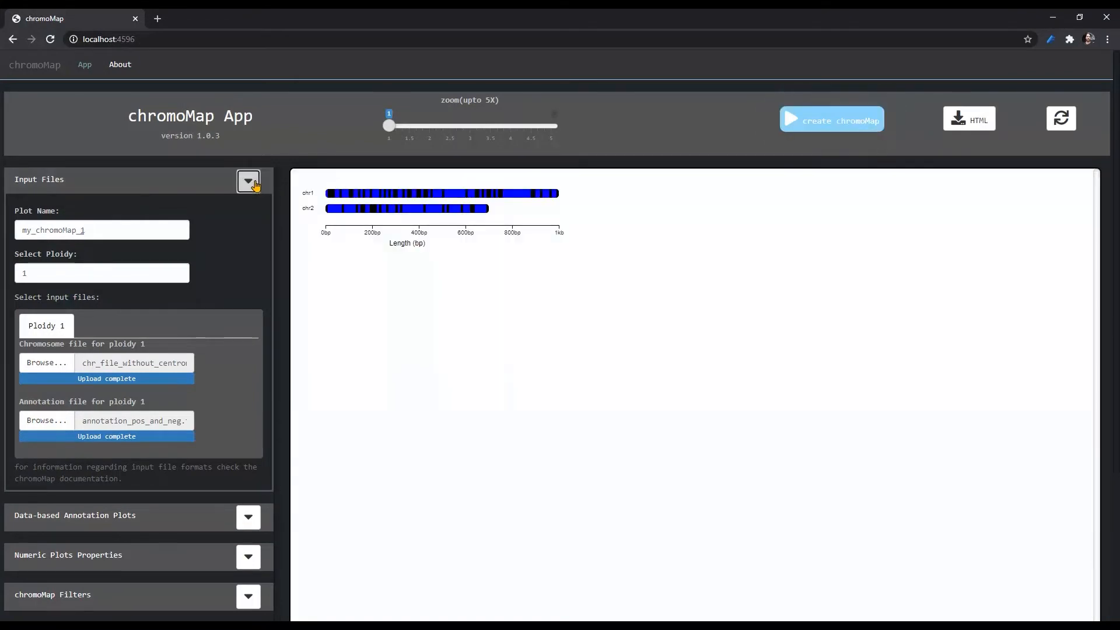
{"action": "left_click", "coordinate": [249, 220]}
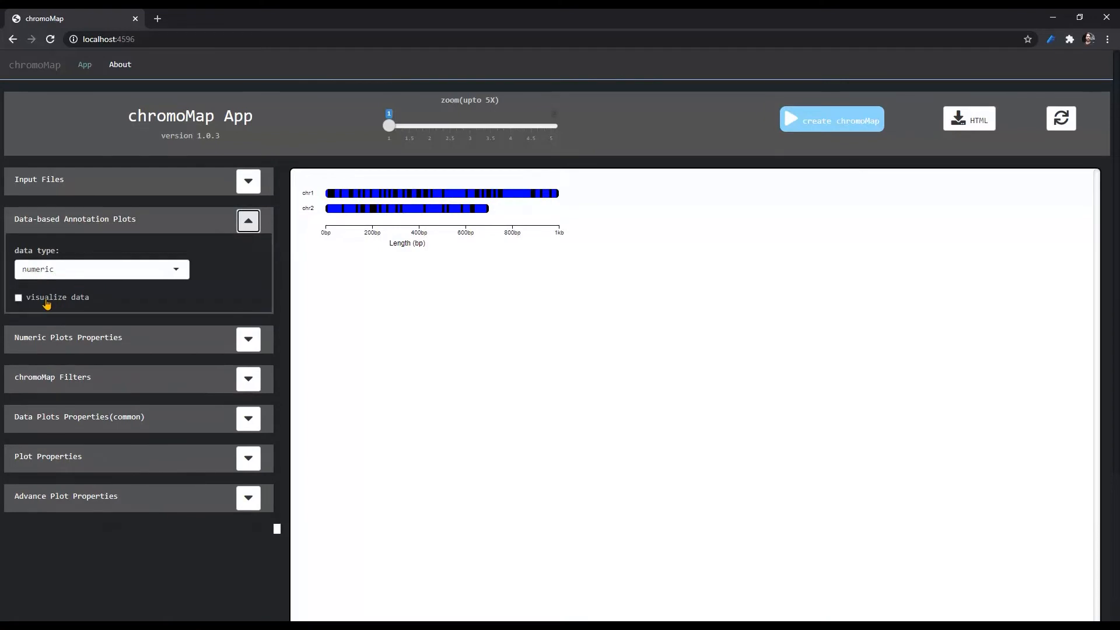
{"action": "left_click", "coordinate": [46, 298]}
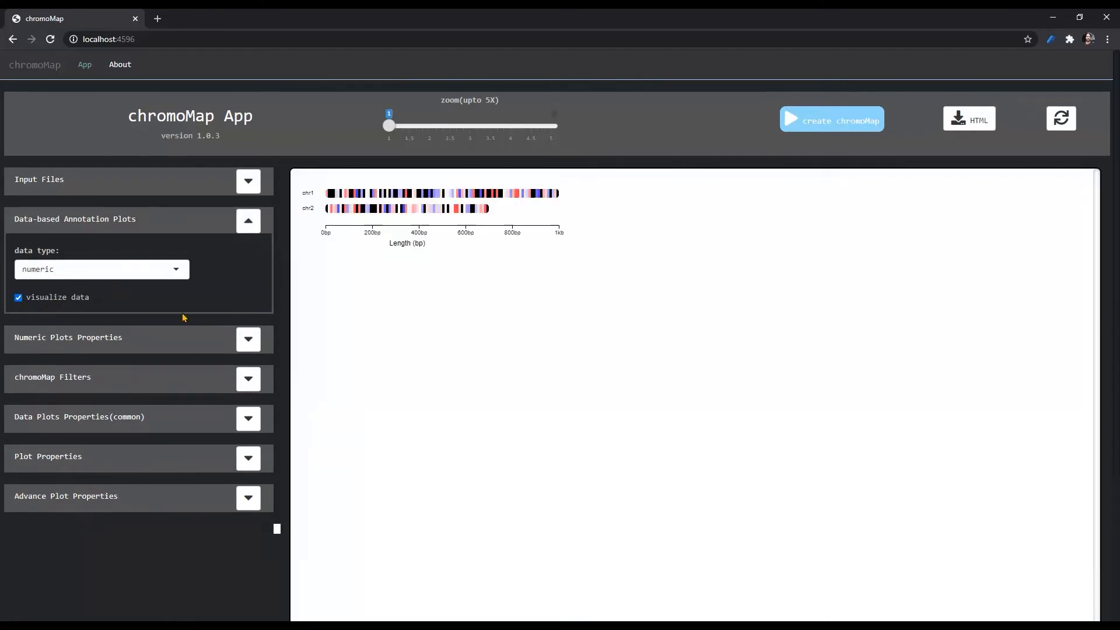
{"action": "left_click", "coordinate": [248, 222]}
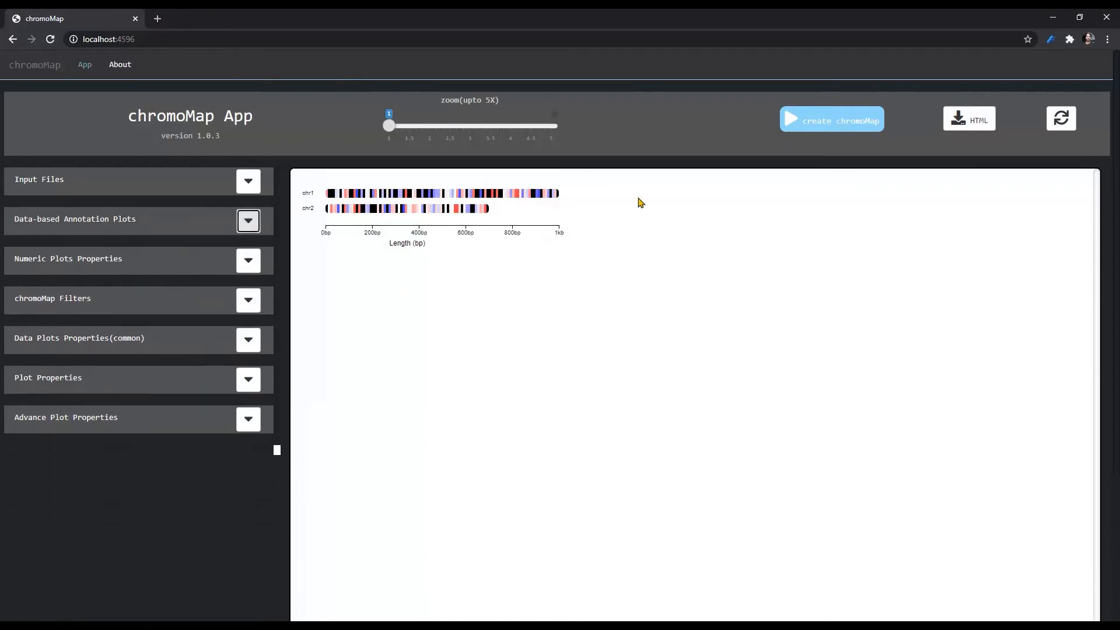
{"action": "mouse_move", "coordinate": [355, 194]}
- Show the legend for ploidy 1, regenerate the chromoMap and inspect the heatmap legend
{"action": "left_click", "coordinate": [250, 348]}
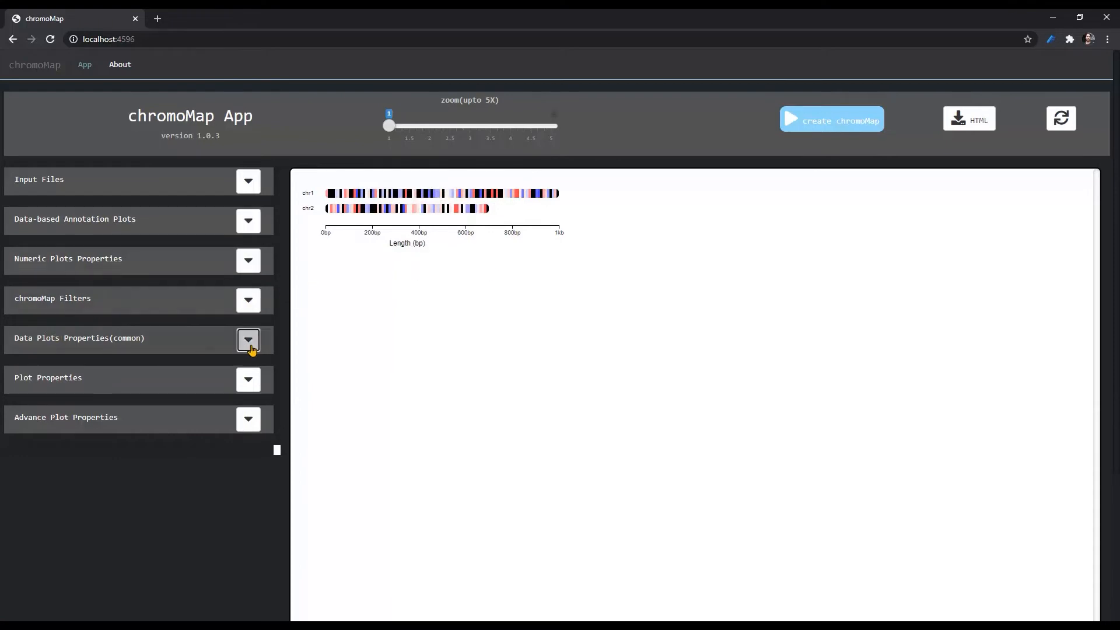
{"action": "scroll", "coordinate": [107, 415], "scroll_direction": "down", "scroll_amount": 1}
{"action": "left_click", "coordinate": [65, 366]}
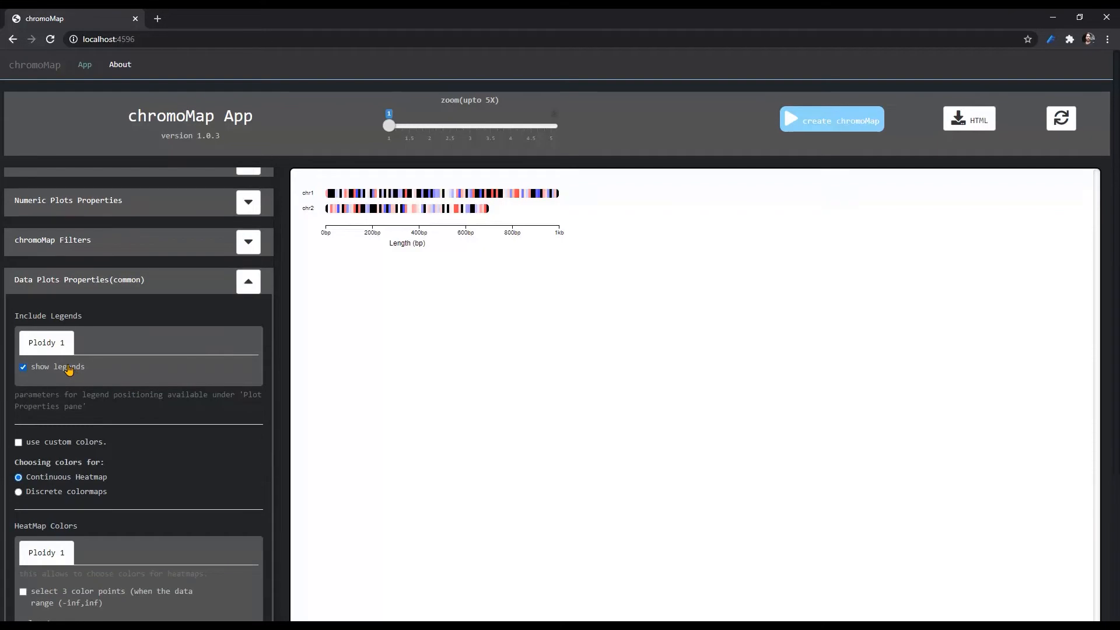
{"action": "left_click", "coordinate": [822, 120]}
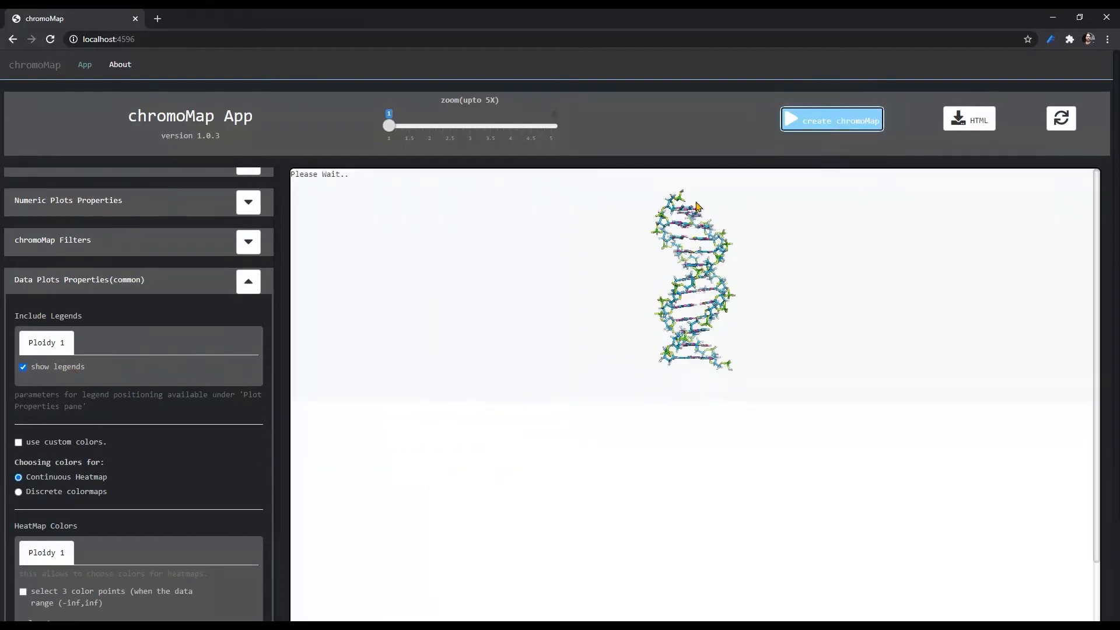
{"action": "scroll", "coordinate": [676, 350], "scroll_direction": "down", "scroll_amount": 2}
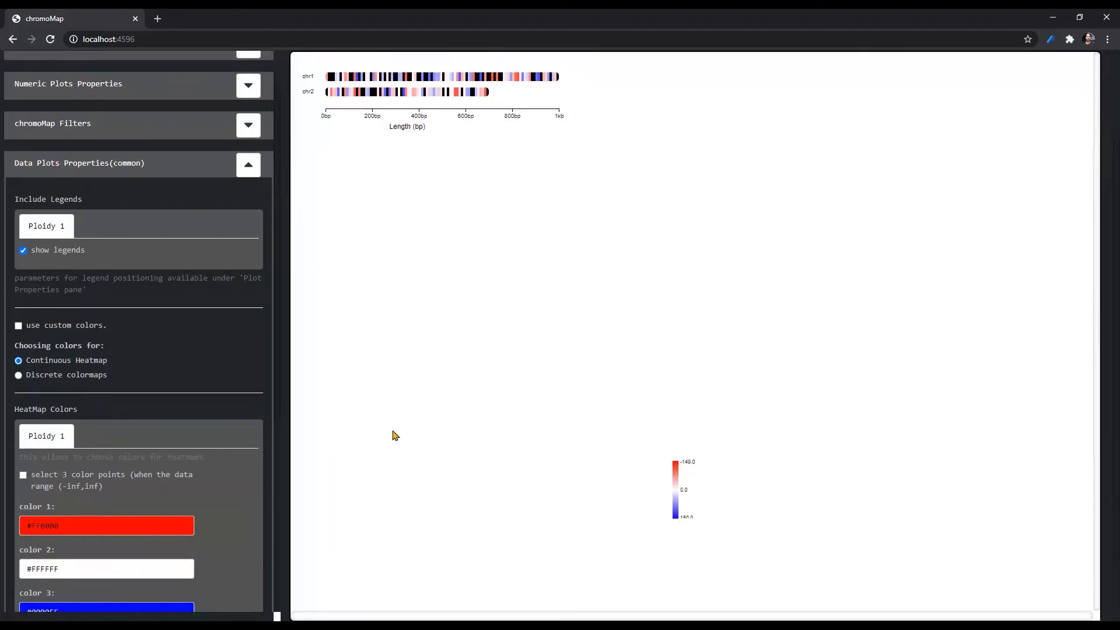
{"action": "scroll", "coordinate": [177, 294], "scroll_direction": "up", "scroll_amount": 1}
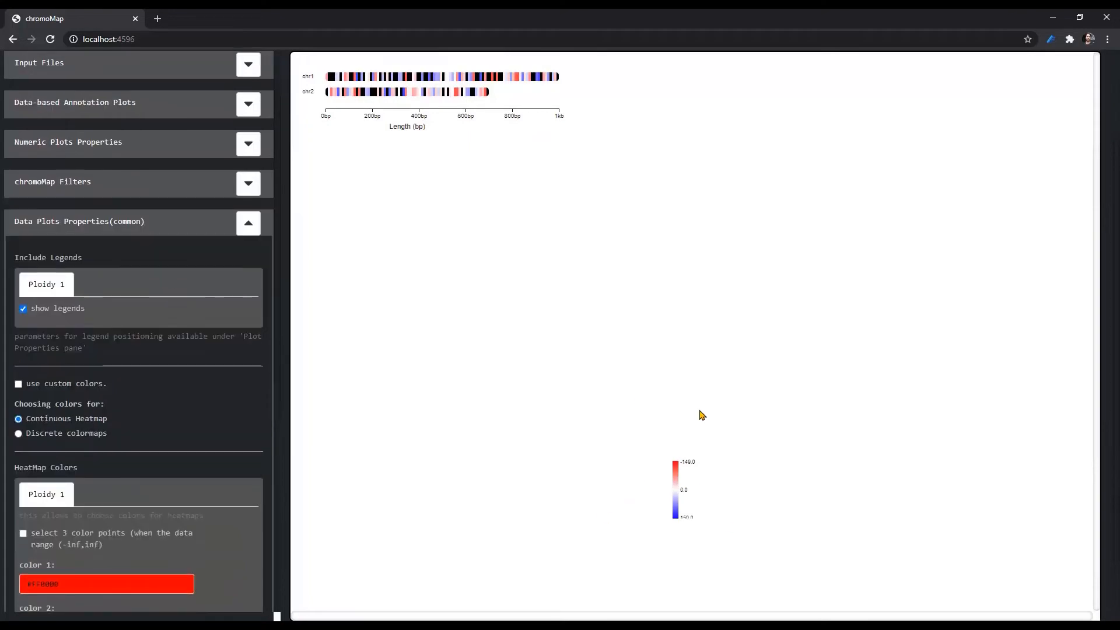
{"action": "scroll", "coordinate": [697, 411], "scroll_direction": "up", "scroll_amount": 1}
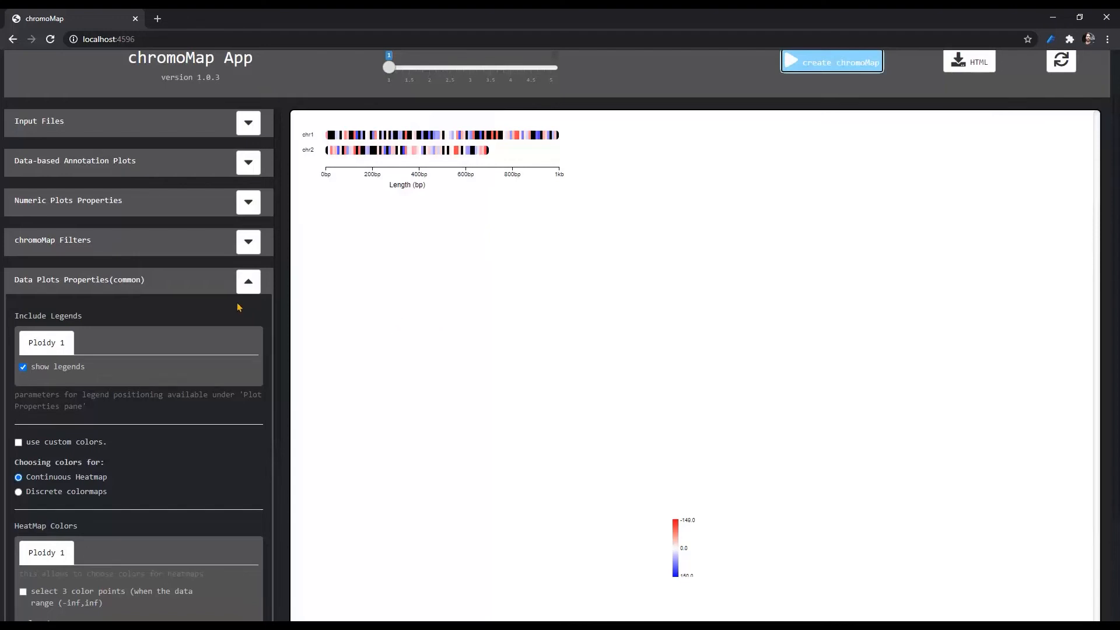
- Enable custom colors for the continuous heatmap and turn on three color points for ploidy 1
{"action": "scroll", "coordinate": [169, 327], "scroll_direction": "down", "scroll_amount": 2}
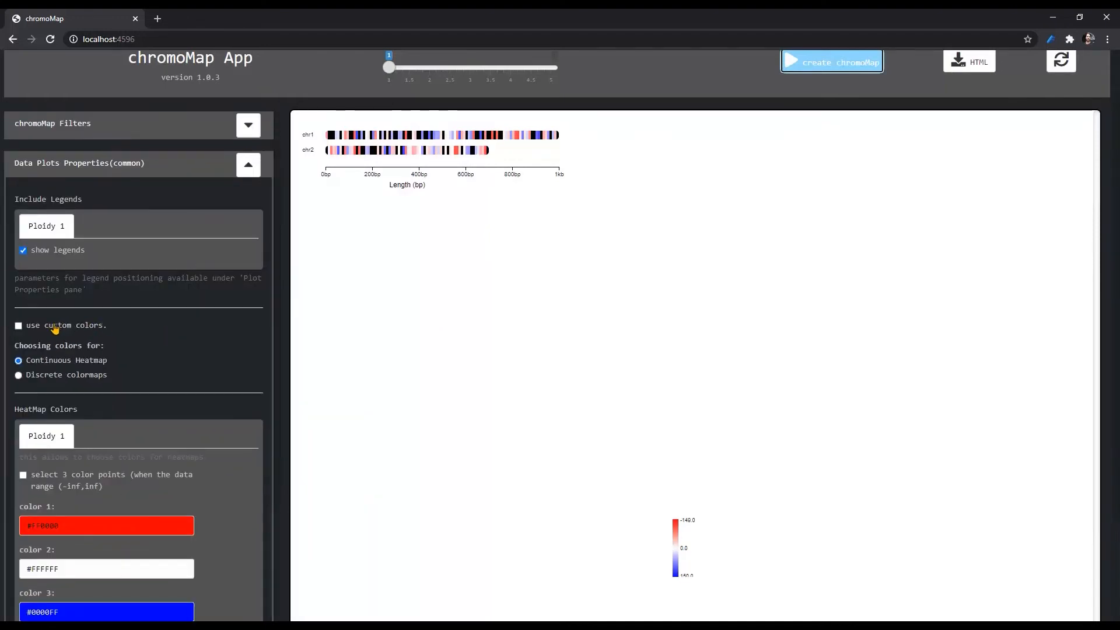
{"action": "left_click", "coordinate": [54, 327]}
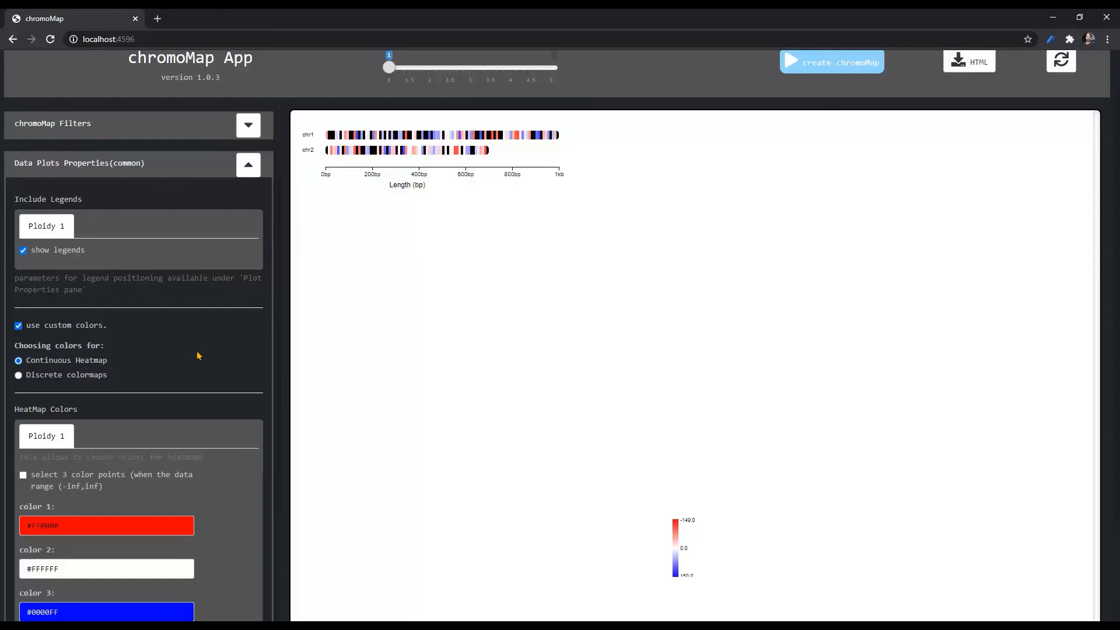
{"action": "scroll", "coordinate": [198, 355], "scroll_direction": "down", "scroll_amount": 2}
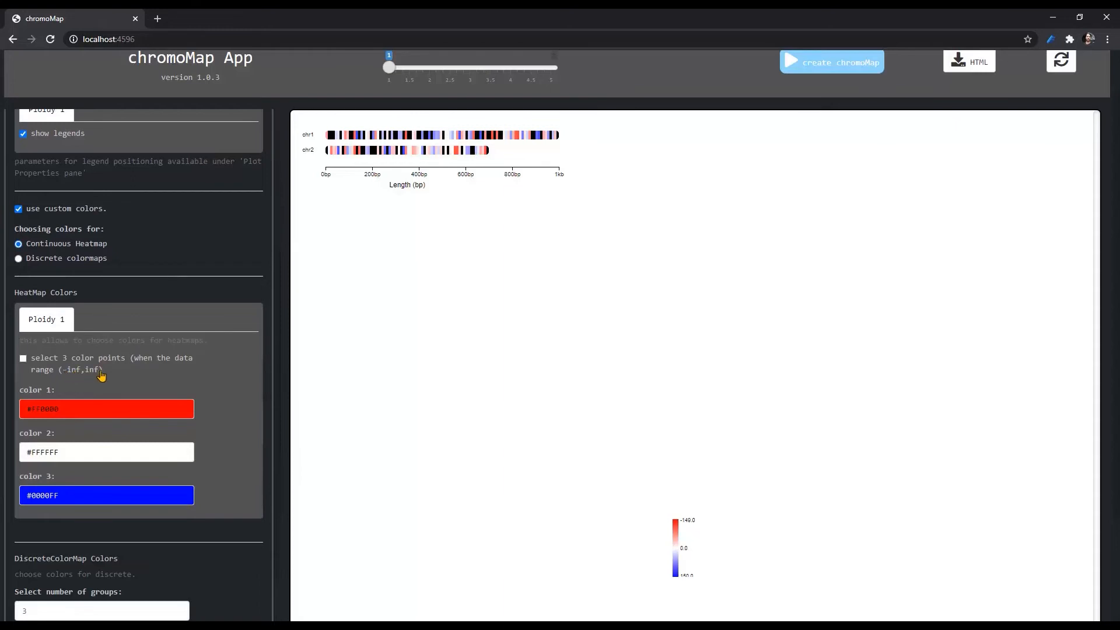
{"action": "left_click", "coordinate": [50, 363]}
- Set heatmap color 1 for ploidy 1 to the green #00FF15 and regenerate the chromoMap
{"action": "left_click", "coordinate": [88, 409]}
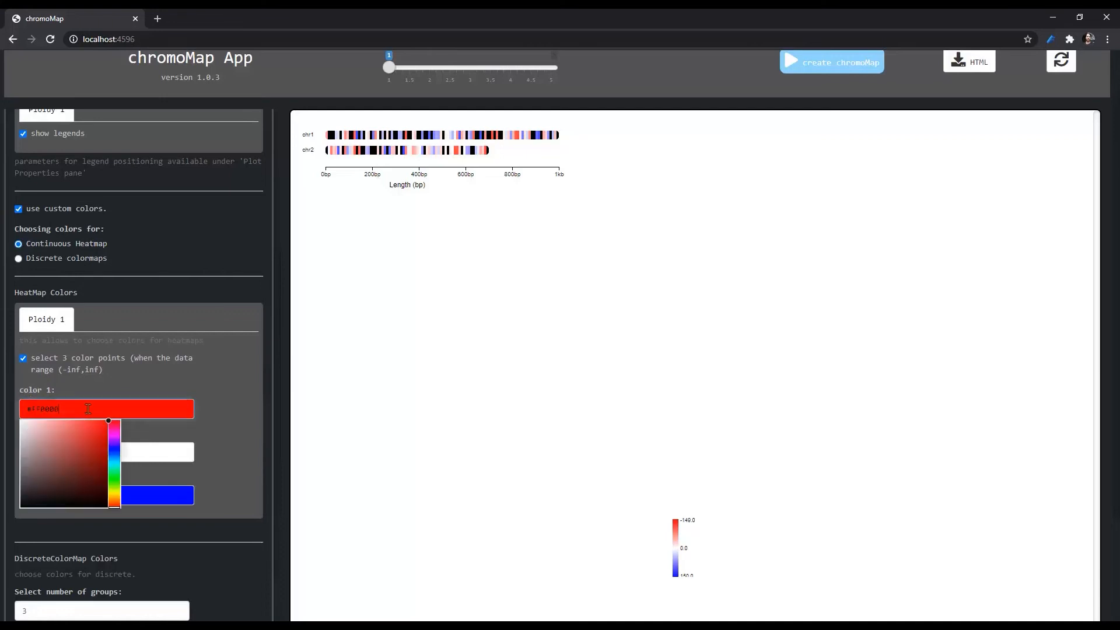
{"action": "left_click", "coordinate": [114, 477]}
{"action": "left_click", "coordinate": [217, 433]}
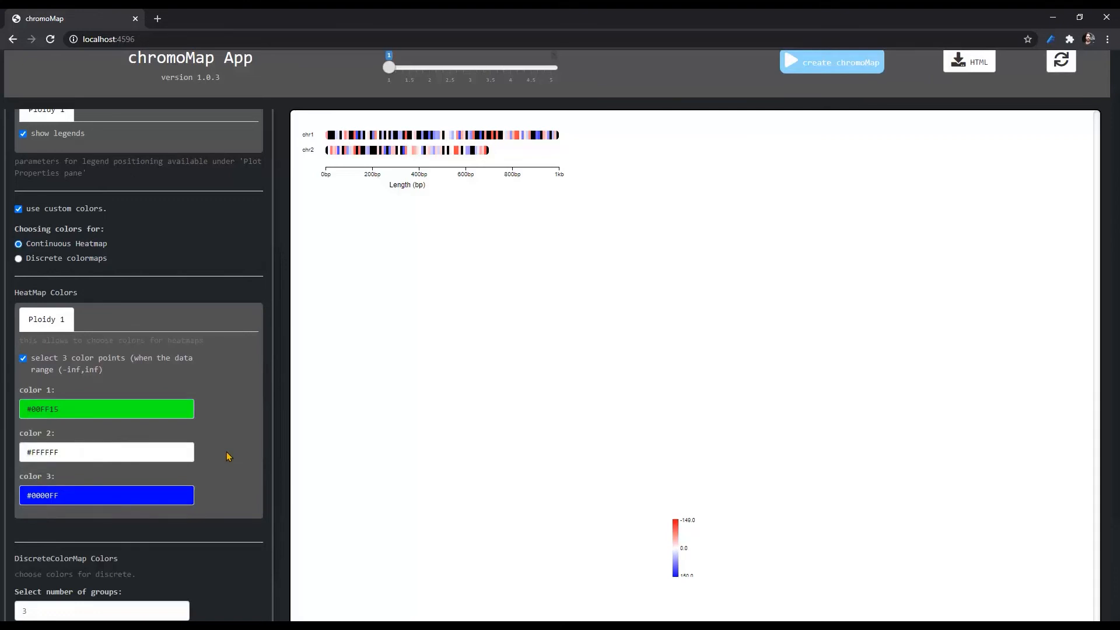
{"action": "left_click", "coordinate": [93, 497]}
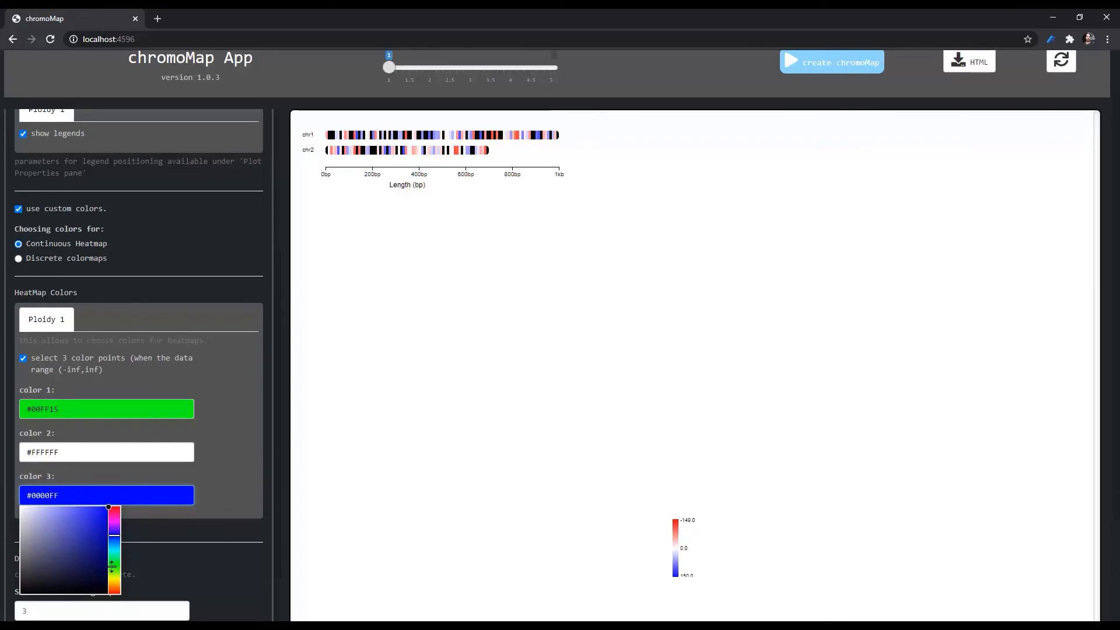
{"action": "left_click", "coordinate": [235, 477]}
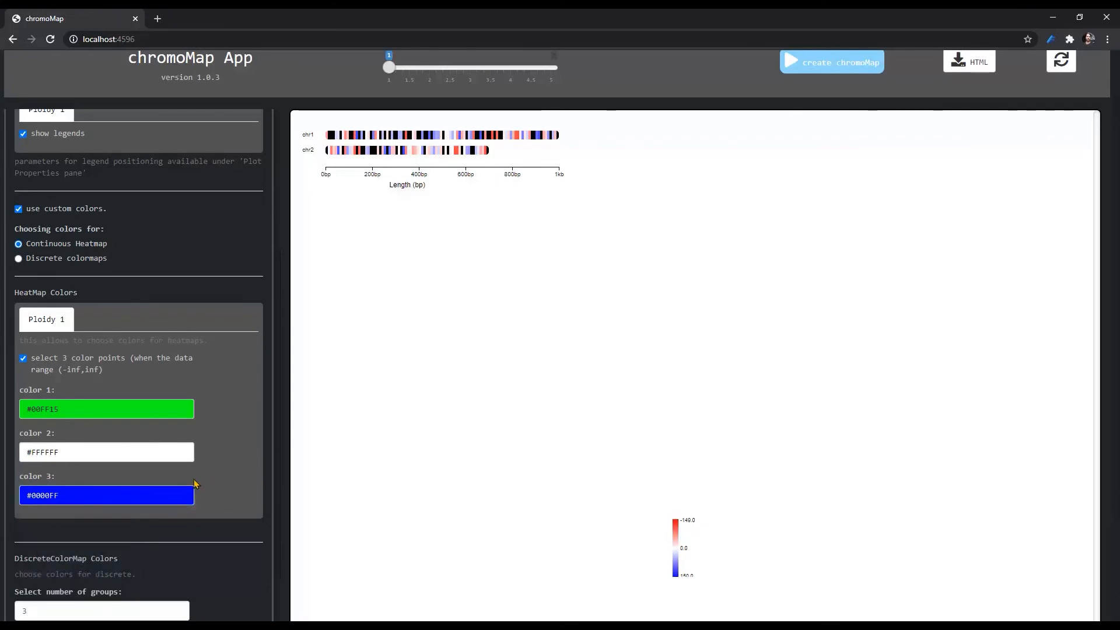
{"action": "left_click", "coordinate": [826, 69]}
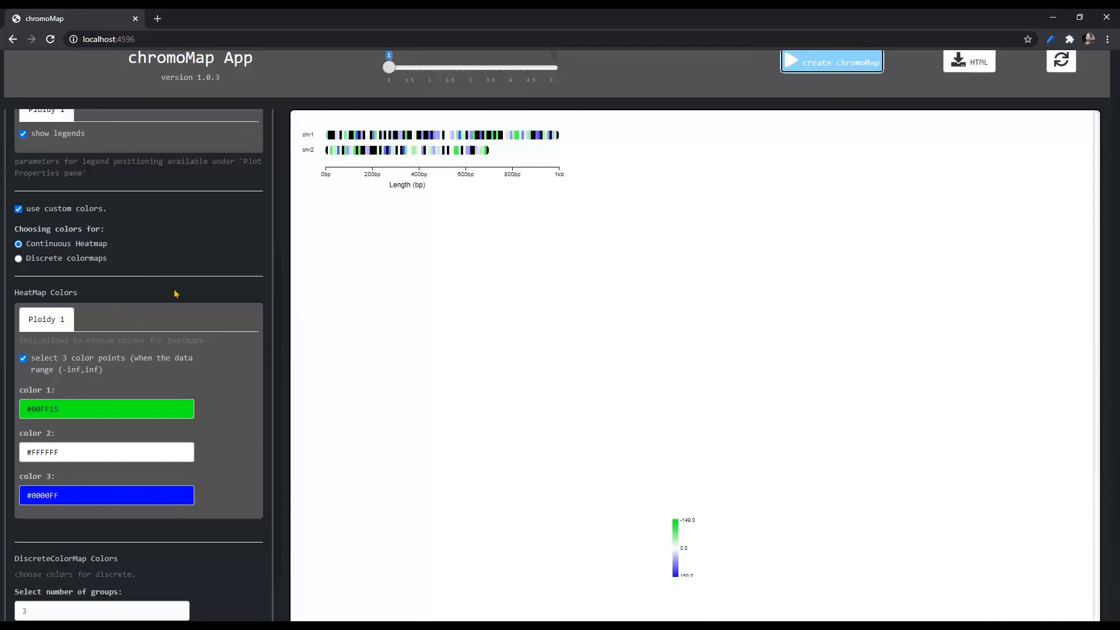
- Set the ploidy to 2 and load chr_file_without_centromere and annotation_pos as the chromosome and annotation files for ploidy 1
{"action": "scroll", "coordinate": [174, 293], "scroll_direction": "up", "scroll_amount": 1}
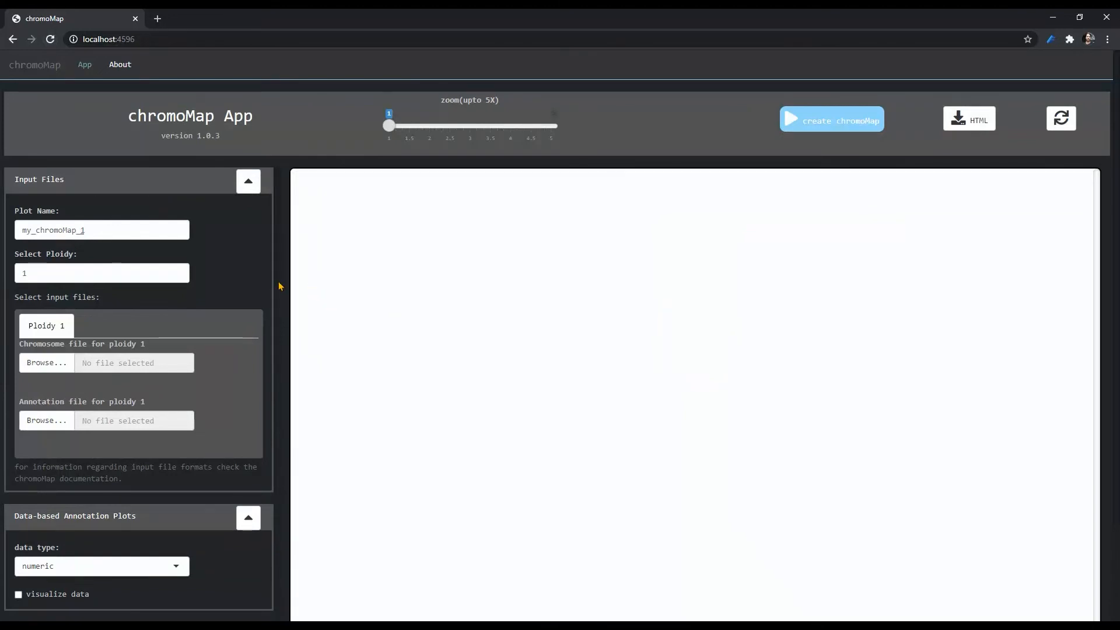
{"action": "left_click", "coordinate": [177, 270]}
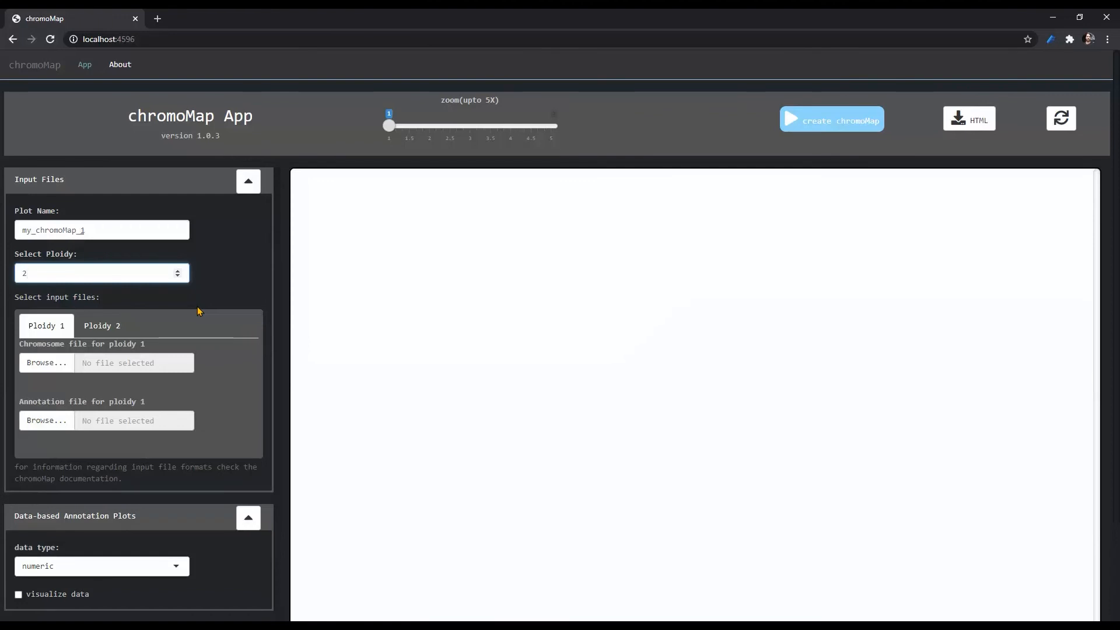
{"action": "left_click", "coordinate": [53, 364]}
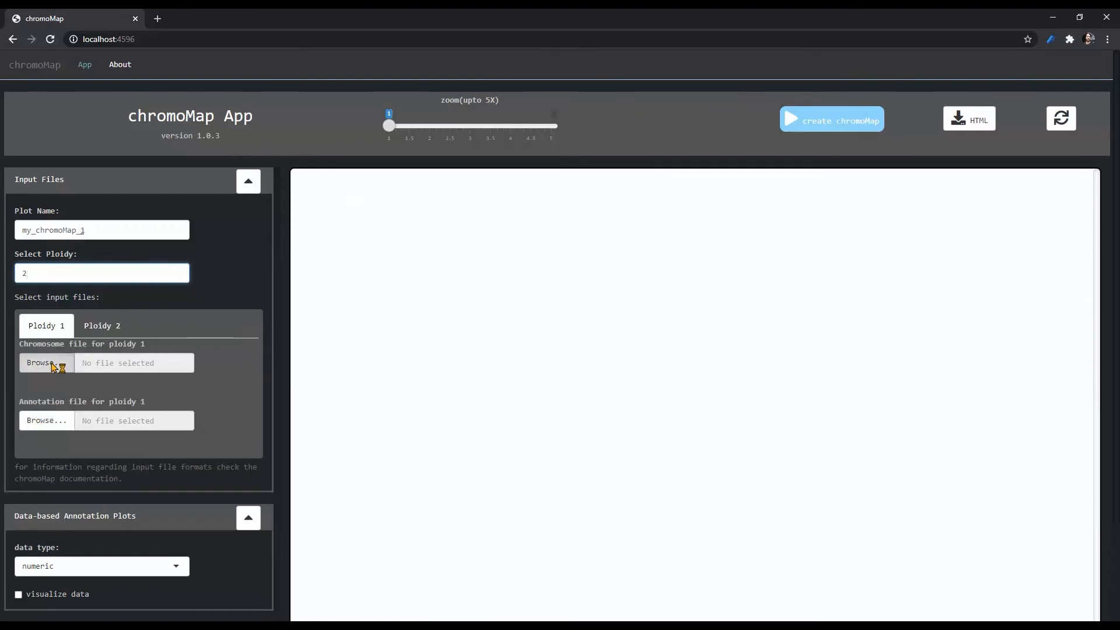
{"action": "double_click", "coordinate": [231, 132]}
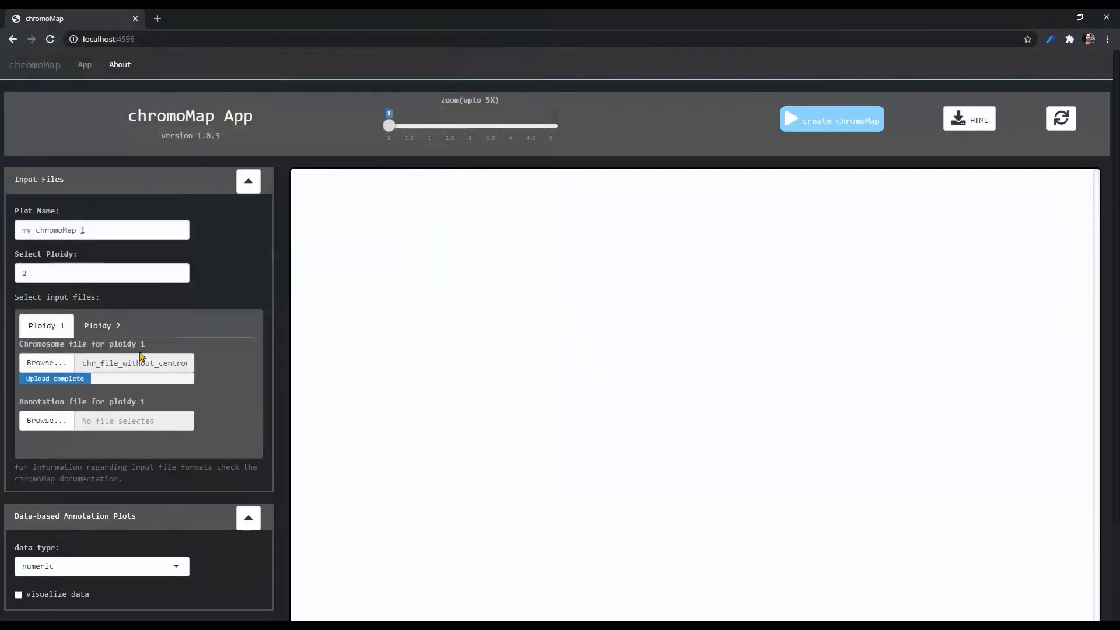
{"action": "left_click", "coordinate": [56, 420]}
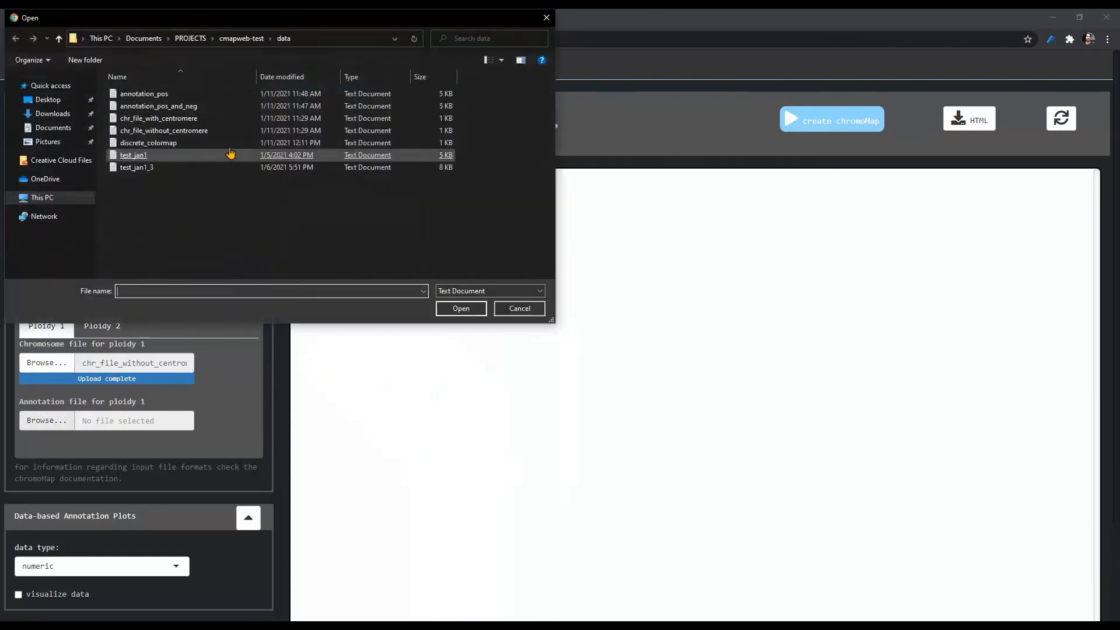
{"action": "double_click", "coordinate": [232, 95]}
- Load chr_file_without_centromere and annotation_pos_and_neg as the chromosome and annotation files for ploidy 2, and create the chromoMap
{"action": "left_click", "coordinate": [100, 326]}
{"action": "left_click", "coordinate": [49, 363]}
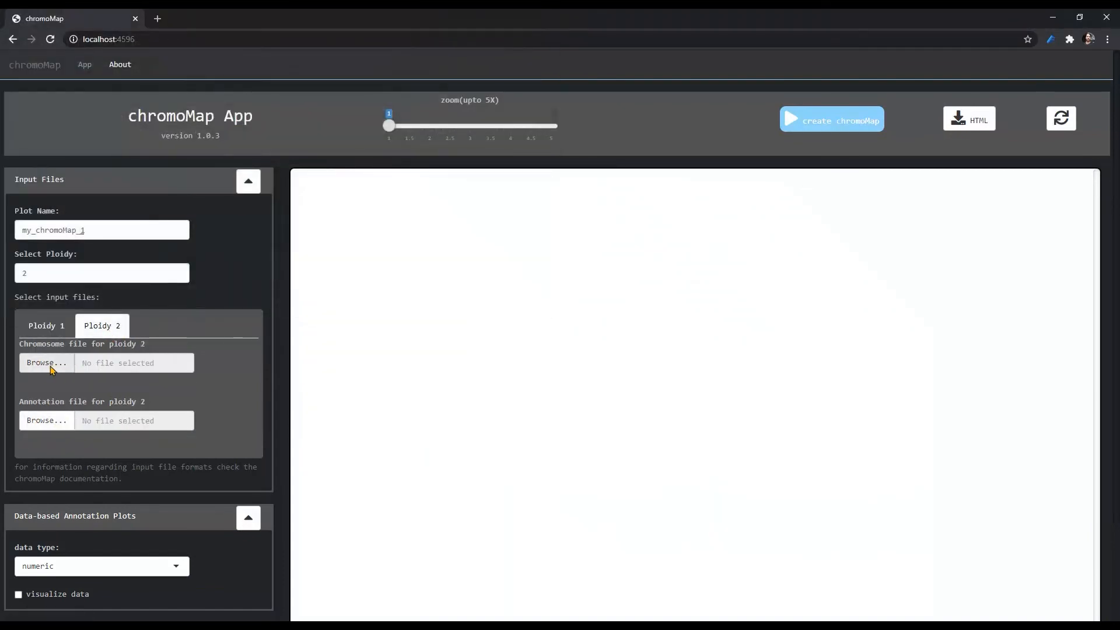
{"action": "double_click", "coordinate": [211, 132]}
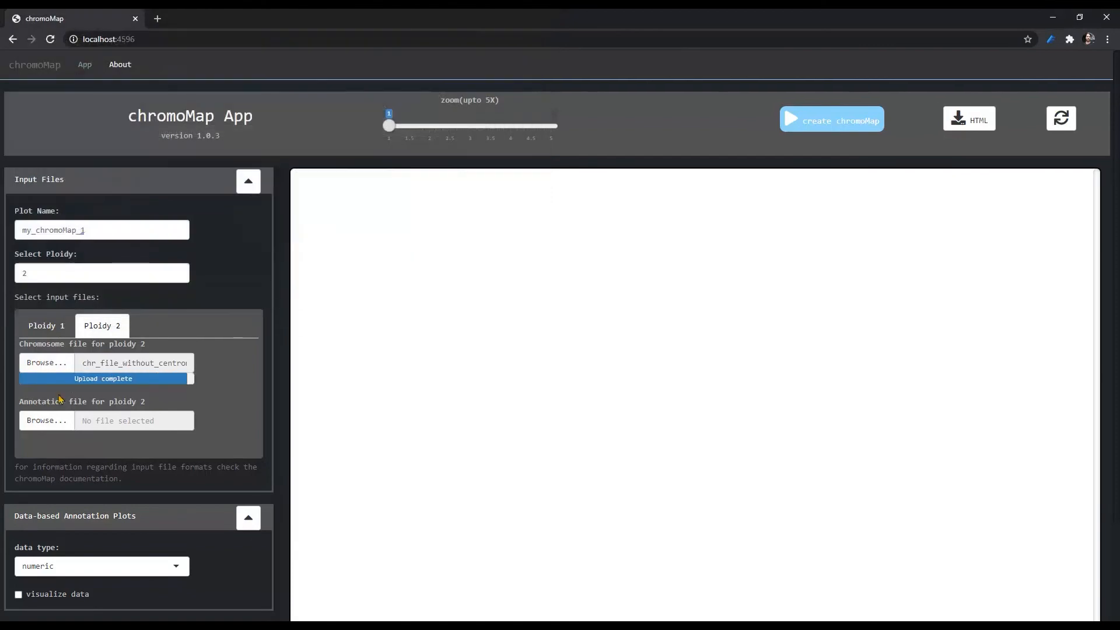
{"action": "left_click", "coordinate": [46, 420]}
{"action": "double_click", "coordinate": [175, 107]}
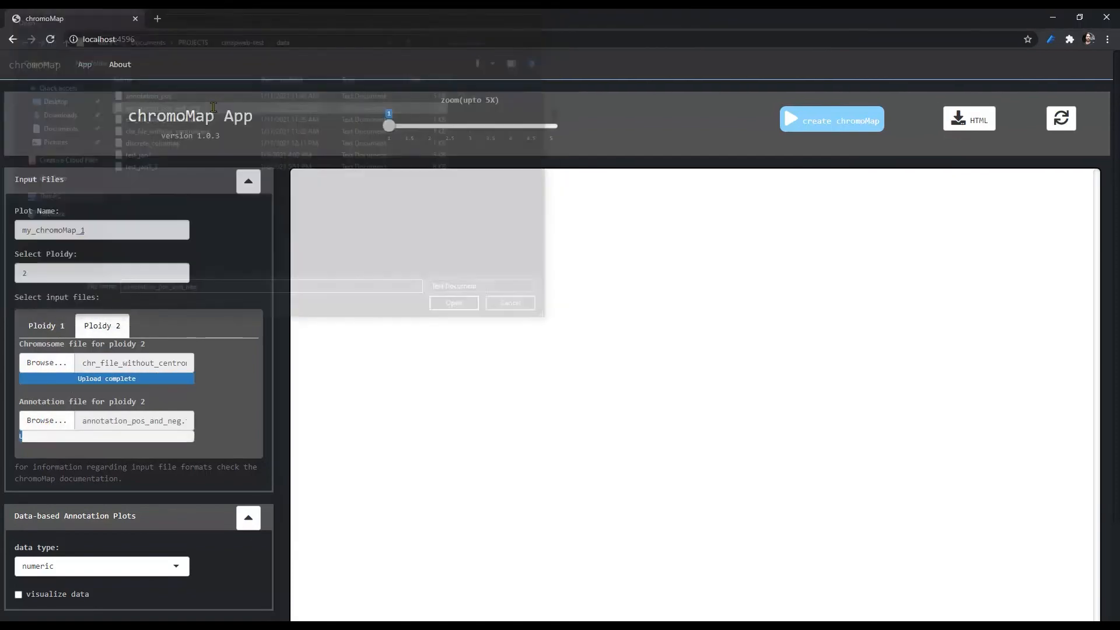
{"action": "left_click", "coordinate": [803, 124]}
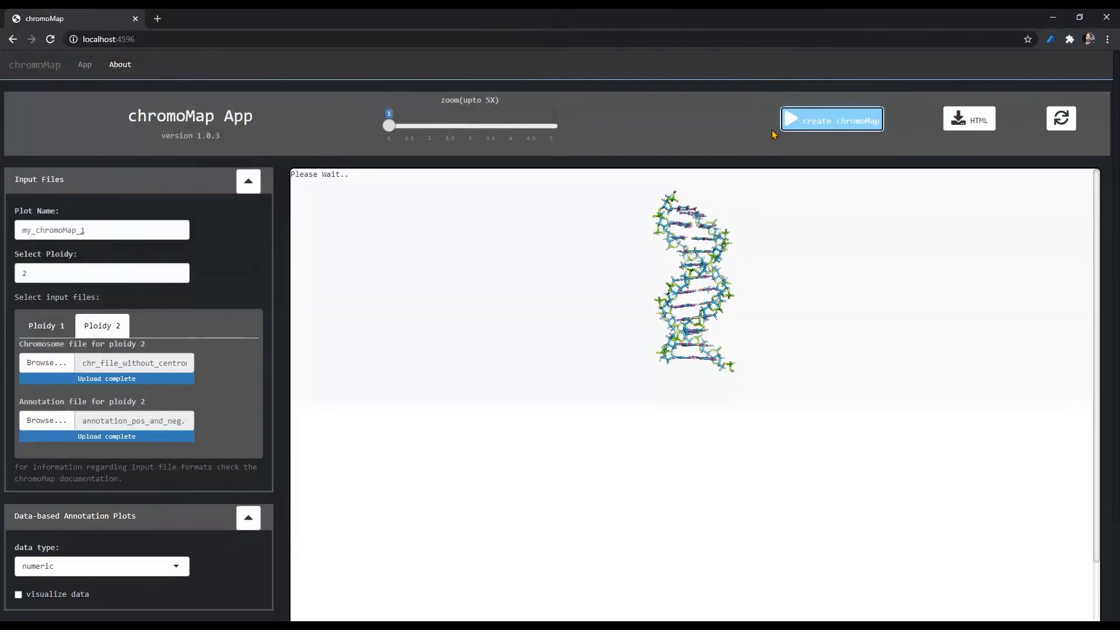
- Turn on data visualization for the numeric data type and regenerate the two-ploidy chromoMap as heatmaps
{"action": "left_click", "coordinate": [247, 184]}
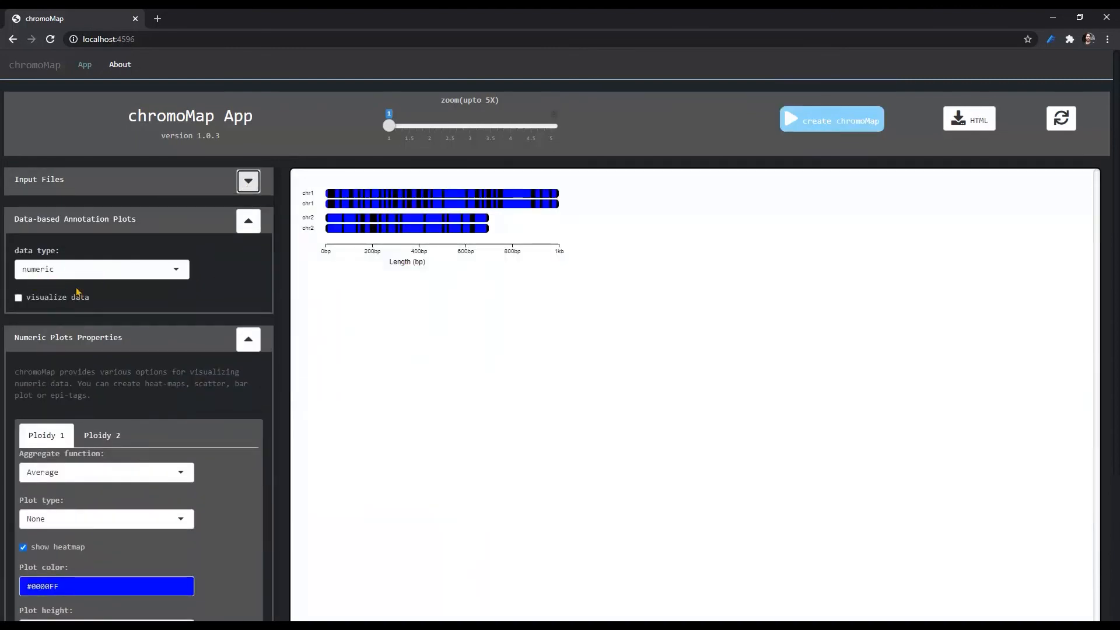
{"action": "left_click", "coordinate": [47, 299]}
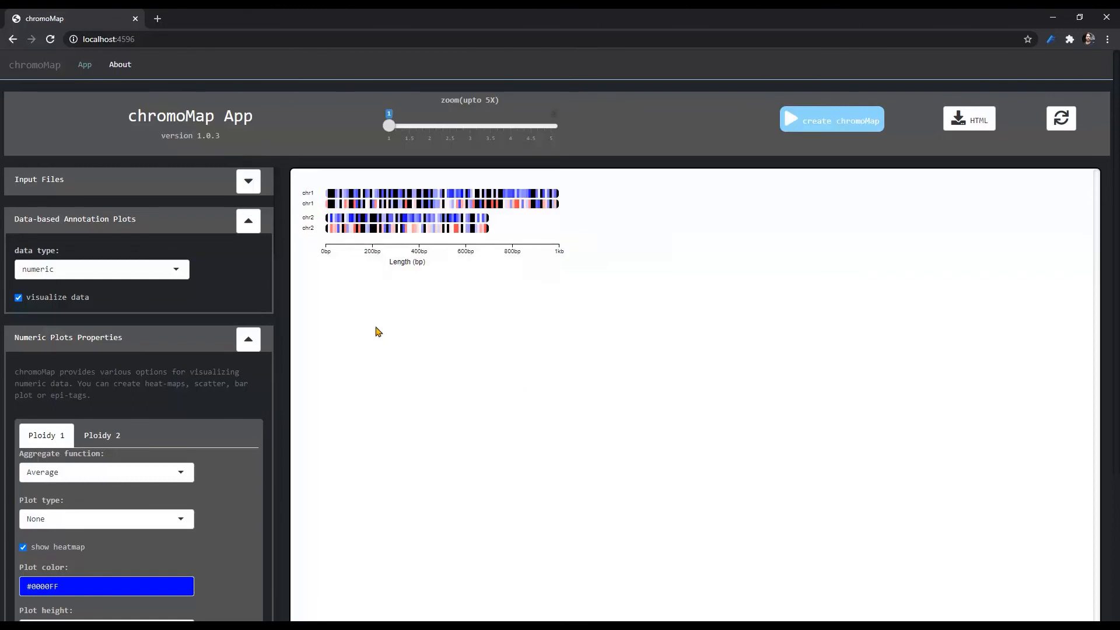
{"action": "left_click", "coordinate": [248, 221]}
- Show the legends for both ploidy 1 and ploidy 2 in the common data plot properties
{"action": "left_click", "coordinate": [248, 263]}
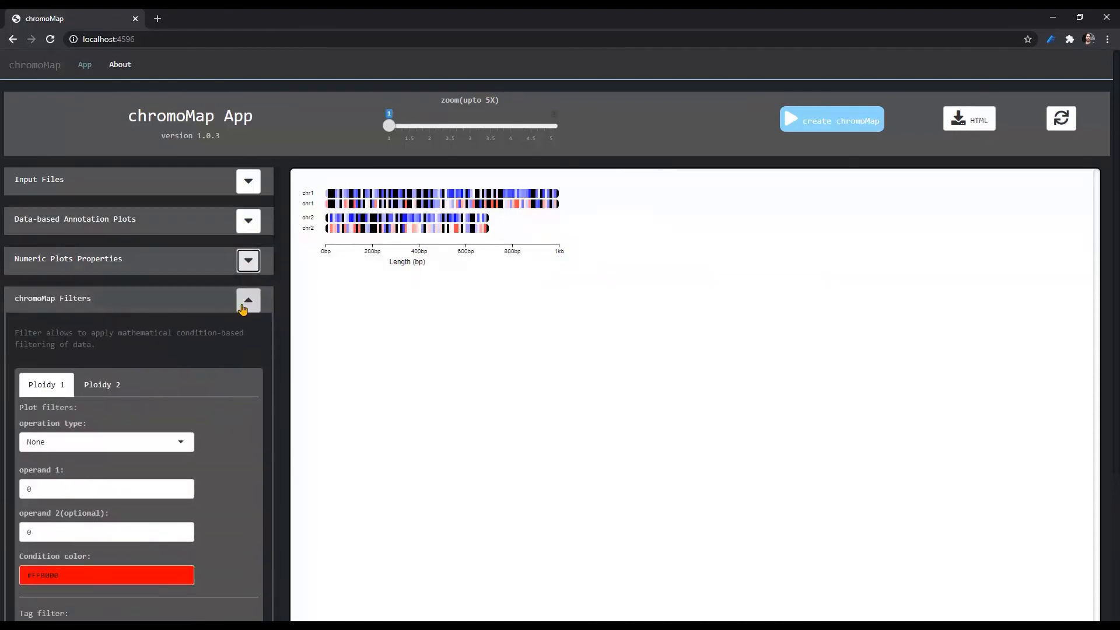
{"action": "left_click", "coordinate": [248, 300]}
{"action": "left_click", "coordinate": [248, 341]}
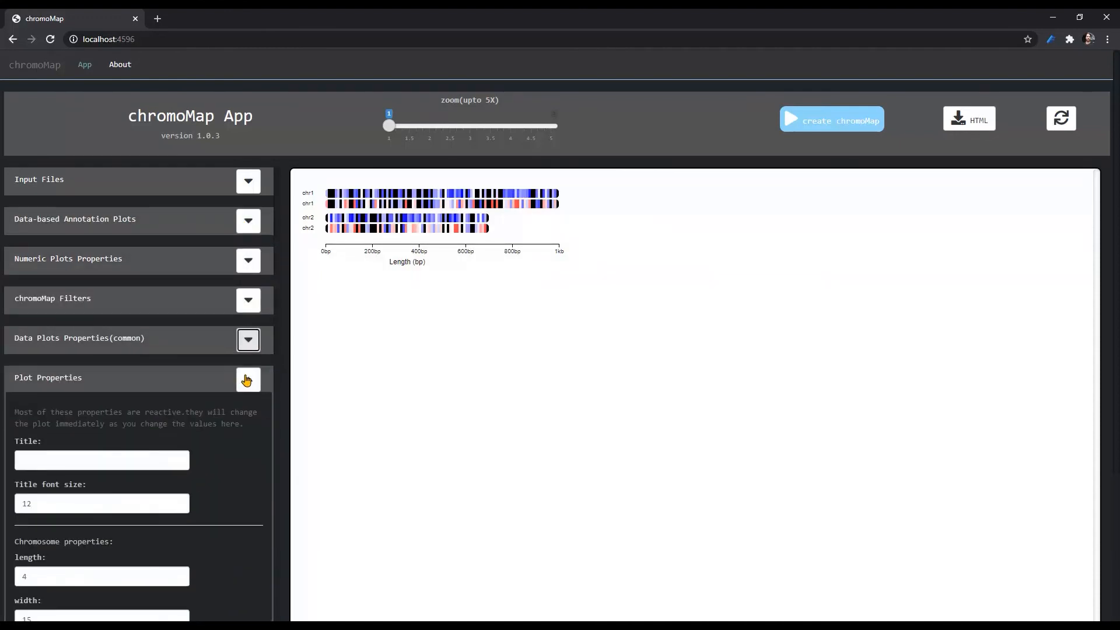
{"action": "left_click", "coordinate": [248, 340]}
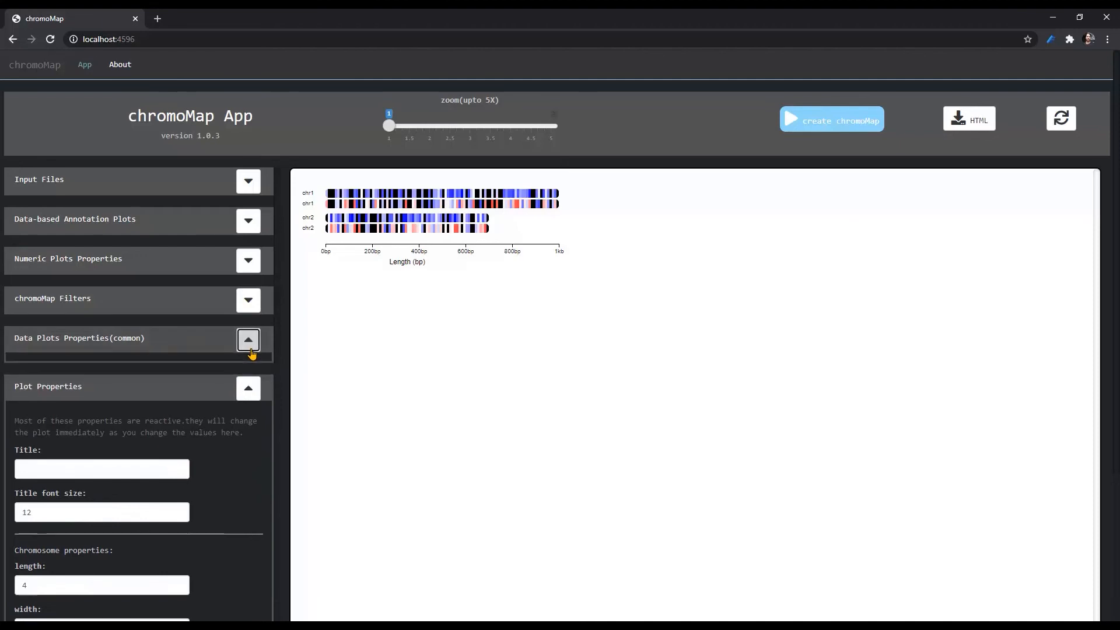
{"action": "left_click", "coordinate": [42, 429]}
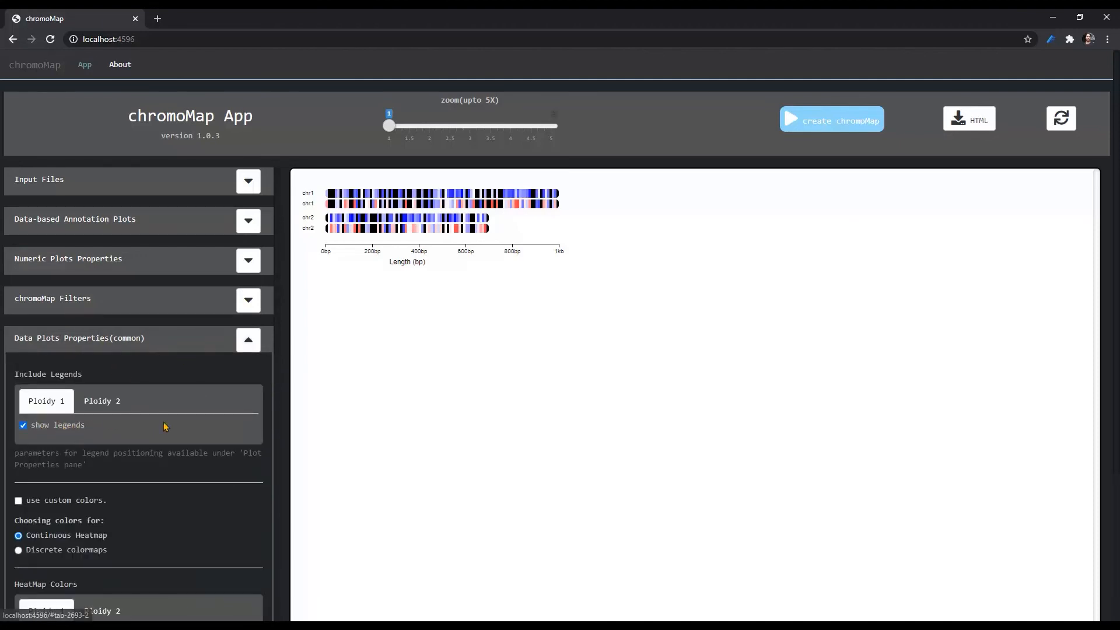
{"action": "left_click", "coordinate": [103, 402]}
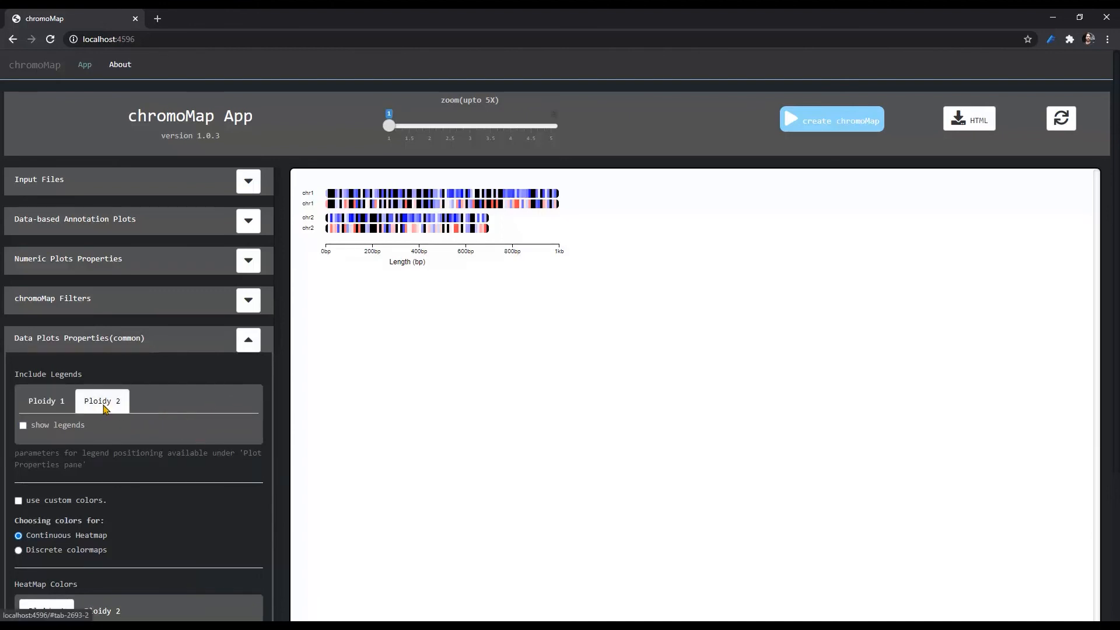
{"action": "left_click", "coordinate": [57, 426]}
{"action": "left_click", "coordinate": [49, 408]}
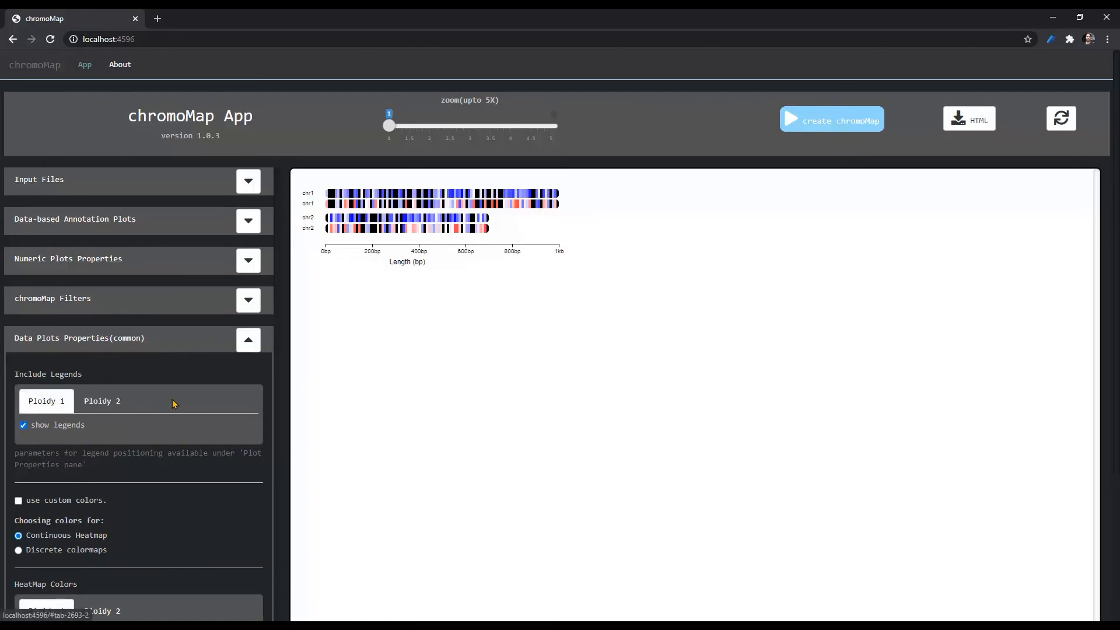
{"action": "left_click", "coordinate": [99, 407]}
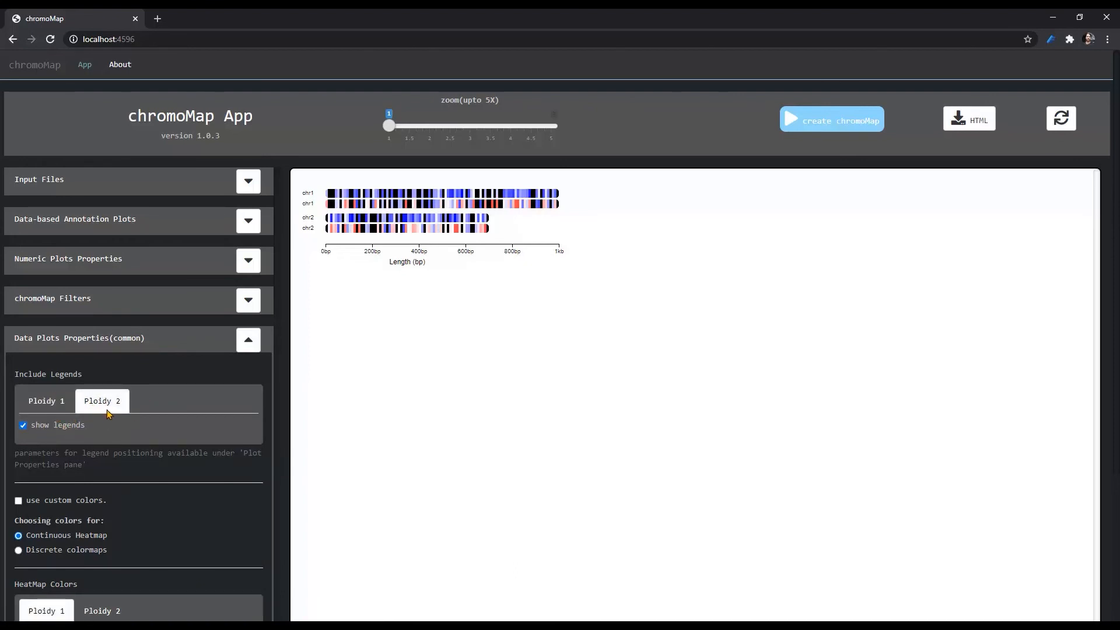
{"action": "left_click", "coordinate": [46, 408]}
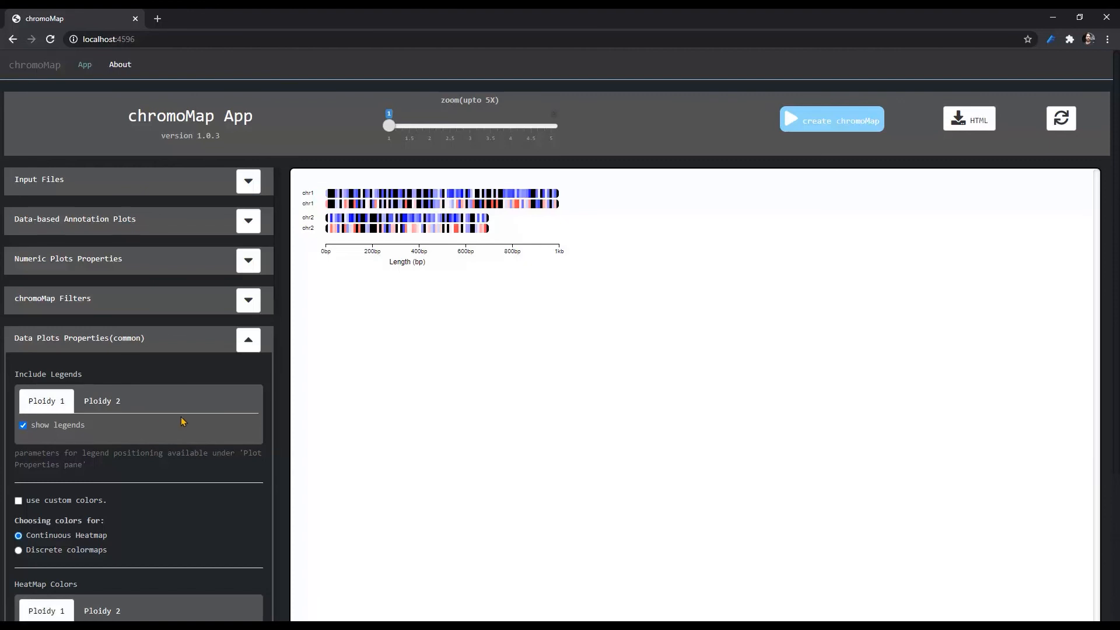
- Regenerate the two-ploidy chromoMap and inspect the heatmap legends of both ploidies
{"action": "left_click", "coordinate": [831, 122]}
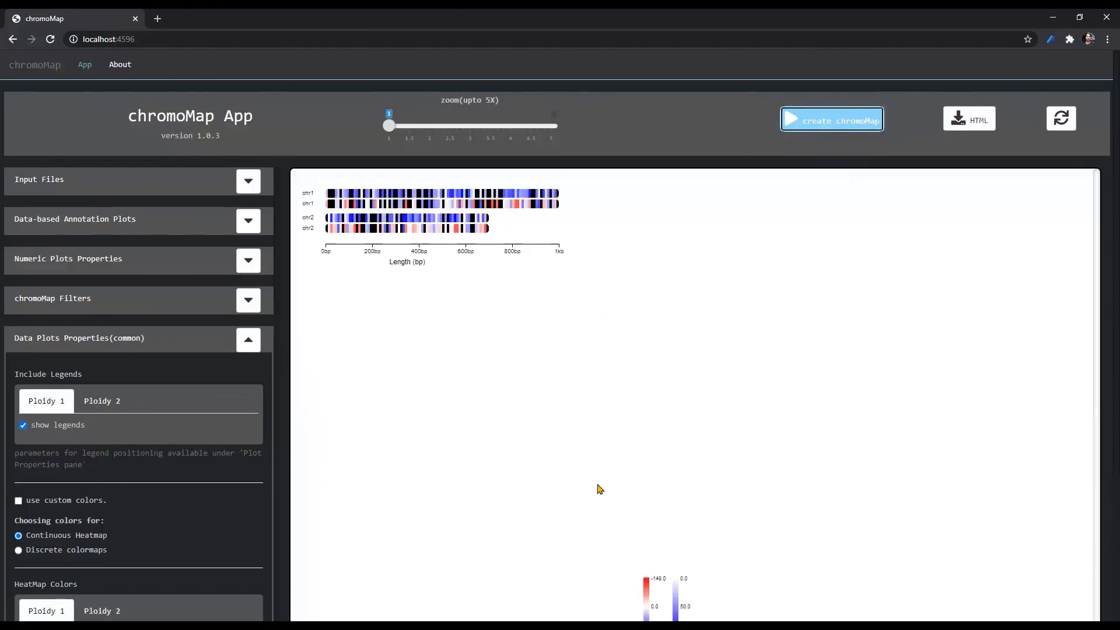
{"action": "scroll", "coordinate": [671, 523], "scroll_direction": "down", "scroll_amount": 2}
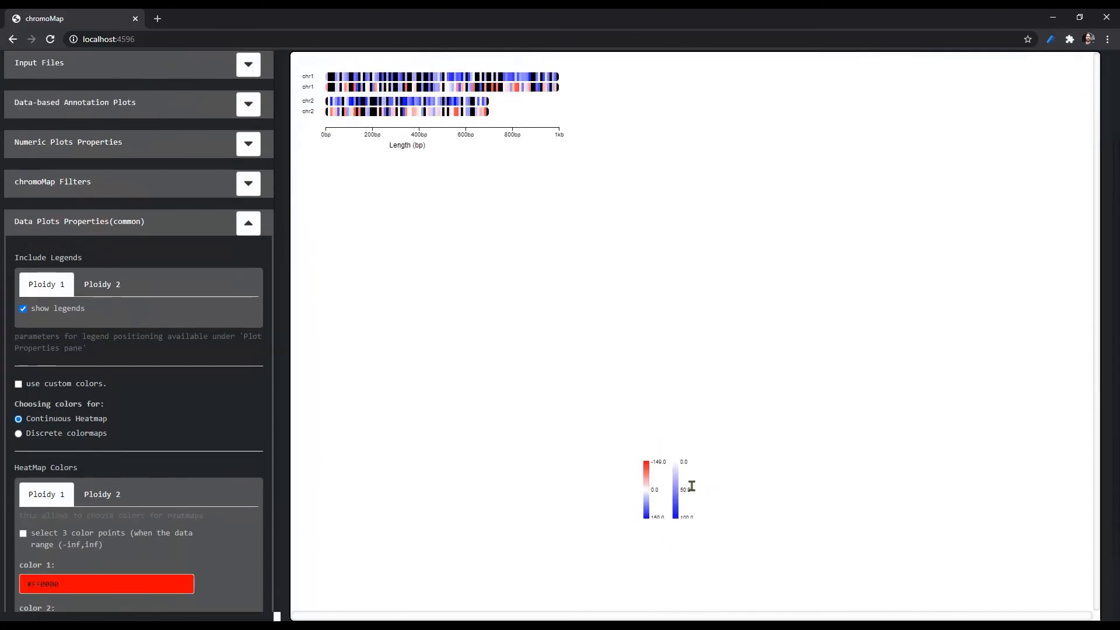
{"action": "scroll", "coordinate": [555, 433], "scroll_direction": "up", "scroll_amount": 2}
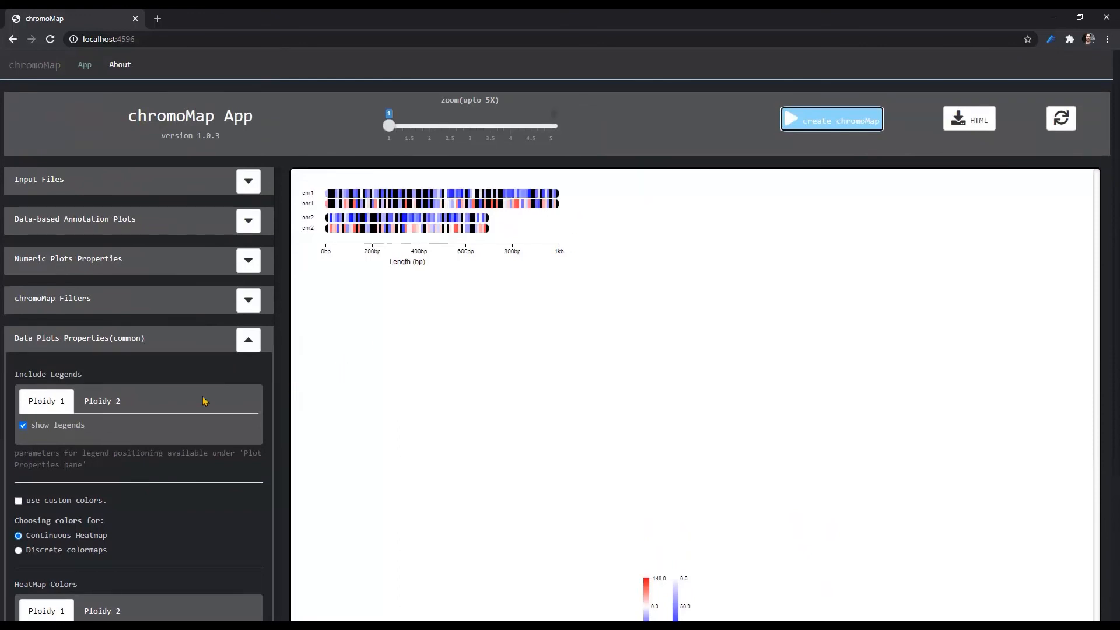
- Enable the use of custom colors in the common data plot properties
{"action": "left_click", "coordinate": [249, 344]}
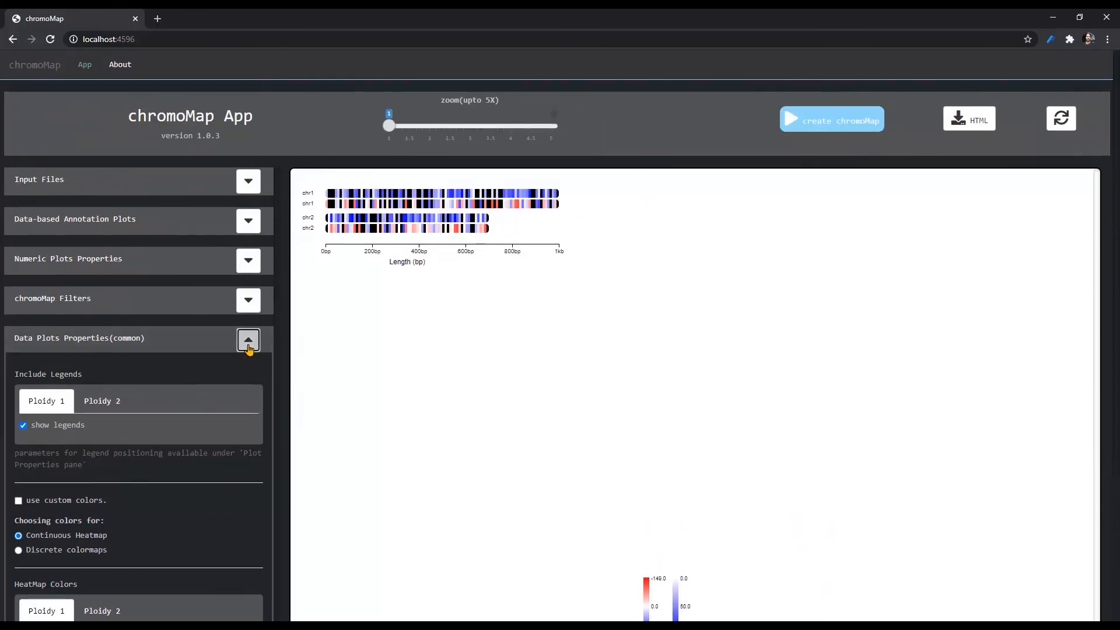
{"action": "left_click", "coordinate": [249, 344]}
{"action": "scroll", "coordinate": [175, 382], "scroll_direction": "down", "scroll_amount": 3}
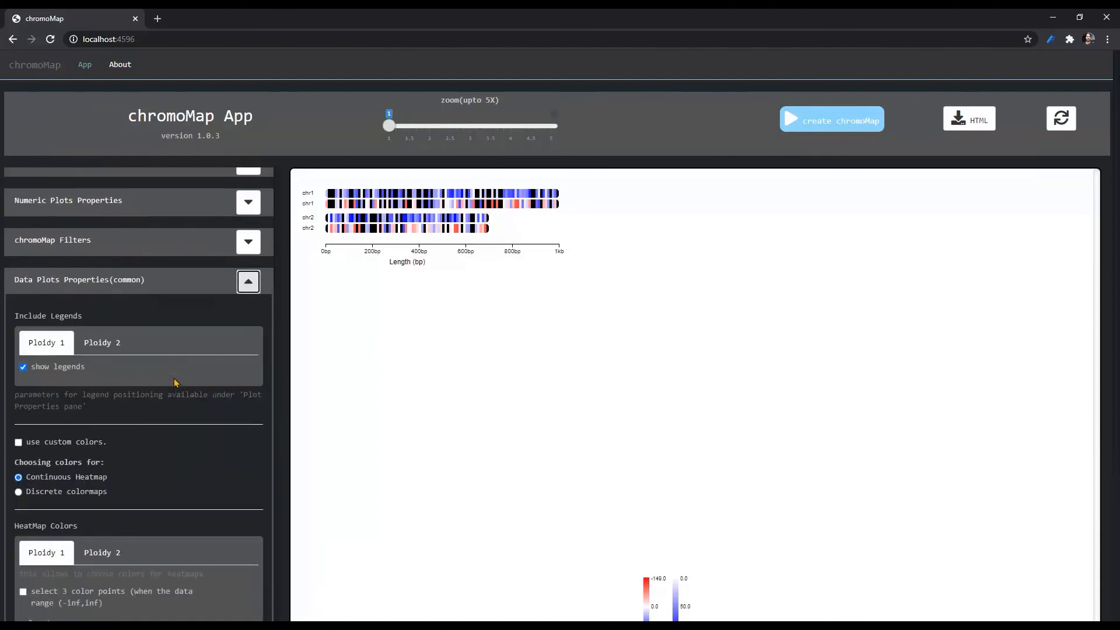
{"action": "left_click", "coordinate": [62, 329]}
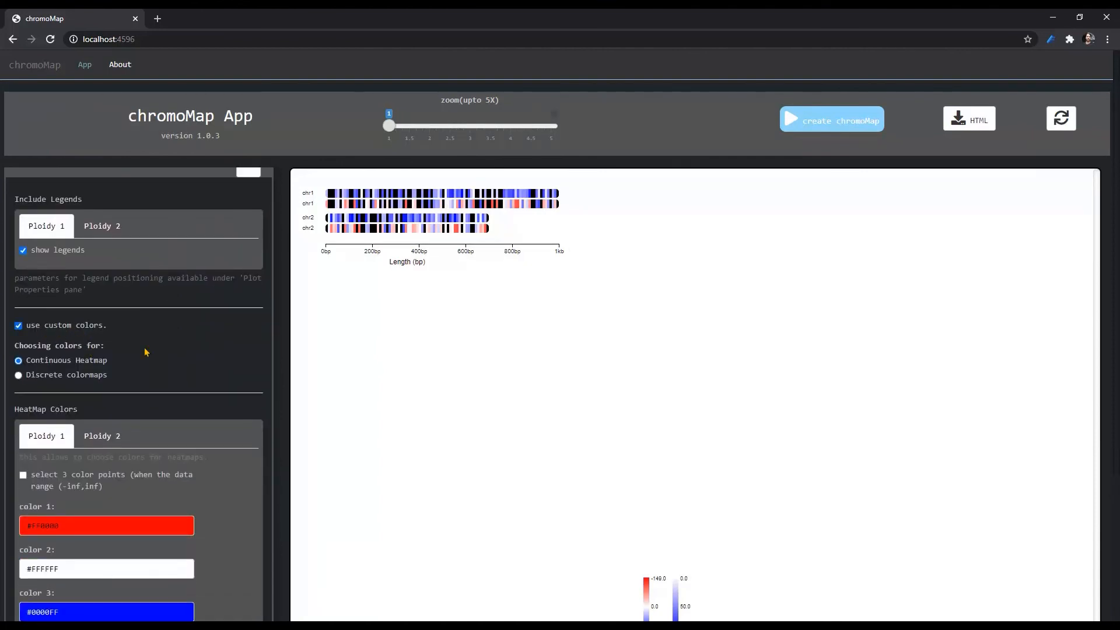
- Set the ploidy 1 continuous heatmap colors to #F5F0F0 for color 1 and #11F063 for color 2
{"action": "scroll", "coordinate": [146, 352], "scroll_direction": "down", "scroll_amount": 2}
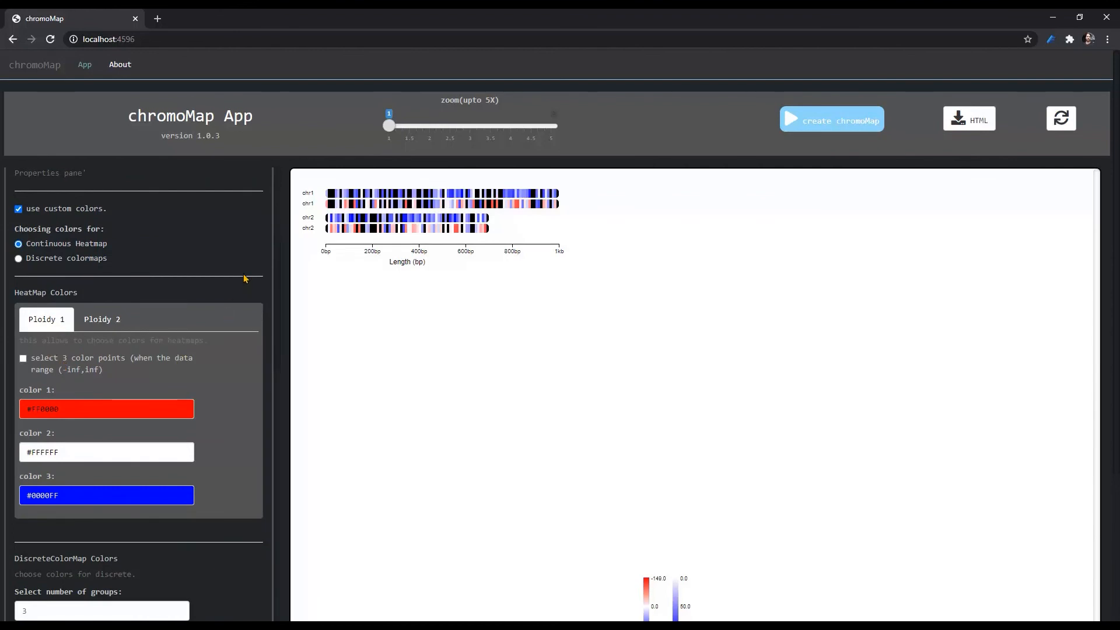
{"action": "scroll", "coordinate": [190, 345], "scroll_direction": "down", "scroll_amount": 1}
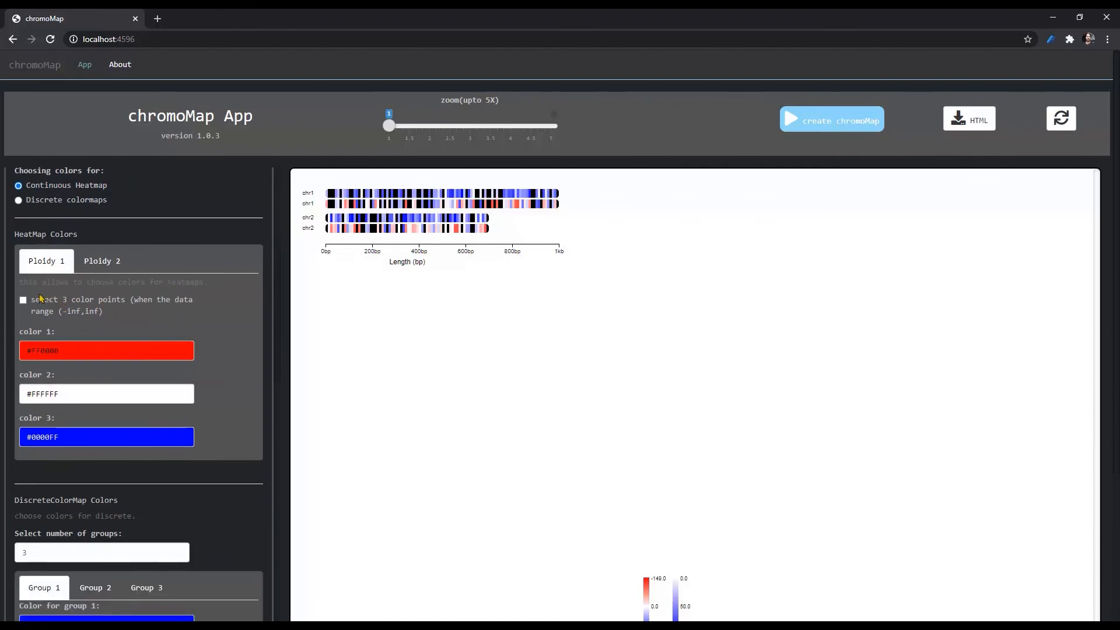
{"action": "left_click", "coordinate": [72, 351]}
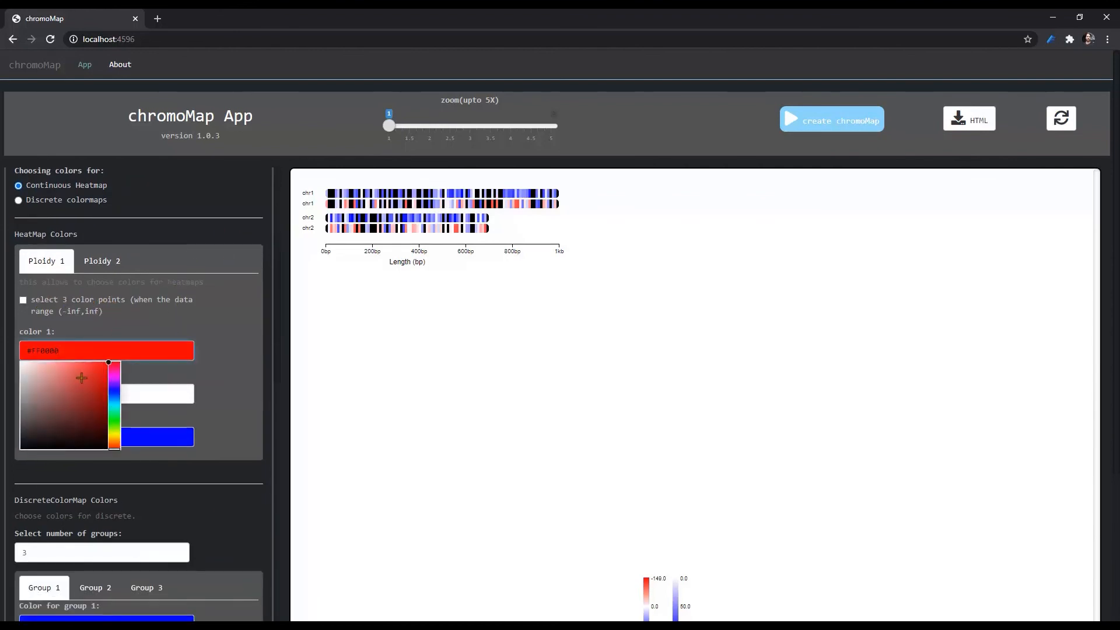
{"action": "left_click", "coordinate": [23, 366]}
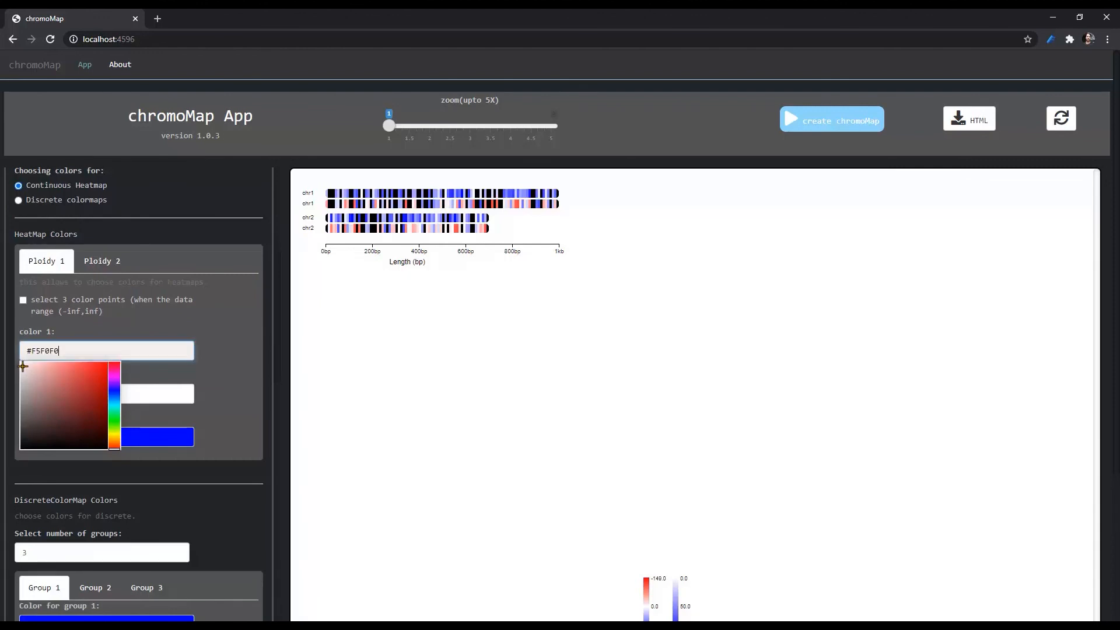
{"action": "left_click", "coordinate": [157, 389]}
{"action": "left_click", "coordinate": [114, 464]}
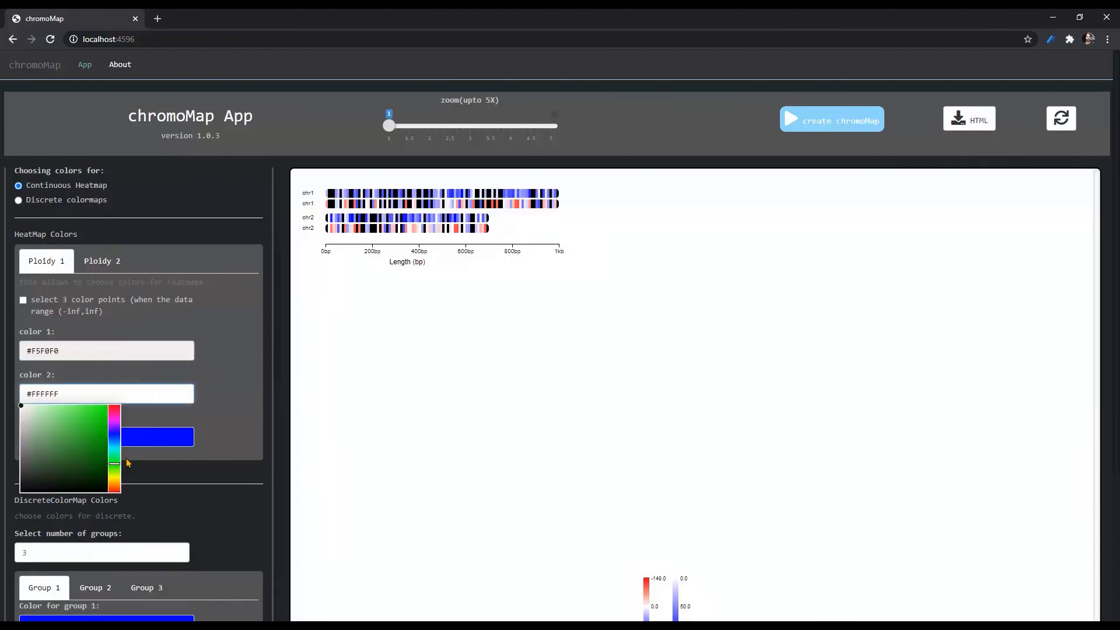
{"action": "left_click", "coordinate": [248, 394]}
{"action": "left_click", "coordinate": [121, 392]}
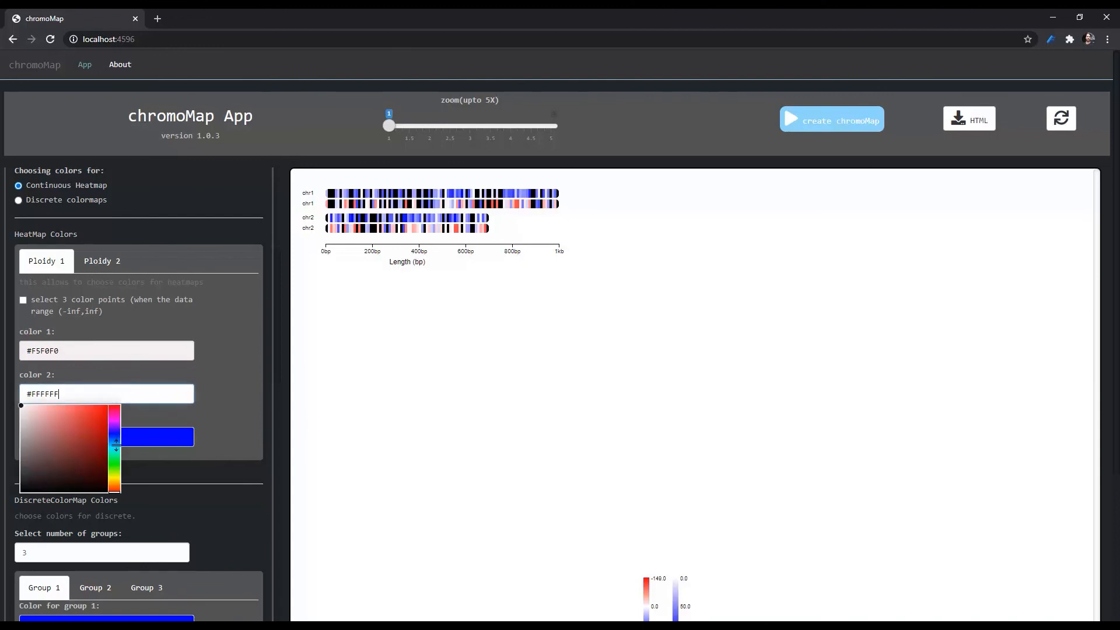
{"action": "left_click", "coordinate": [114, 457]}
{"action": "left_click", "coordinate": [101, 414]}
{"action": "left_click", "coordinate": [239, 394]}
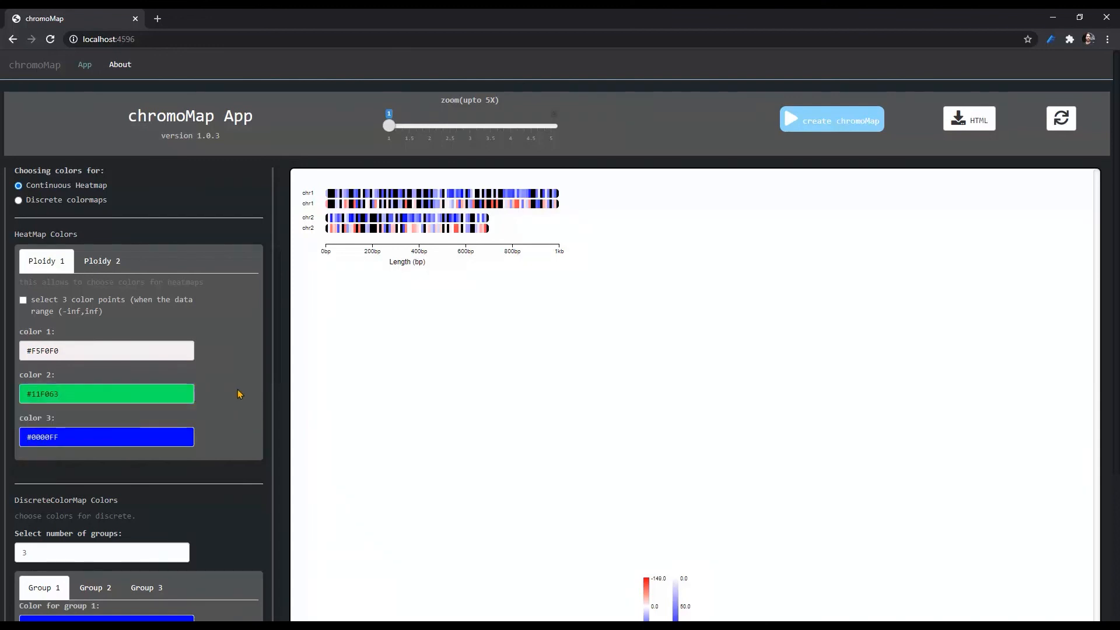
- Enable three color points for the ploidy 2 heatmap, setting color 1 to #FF00FF and color 3 to #11FF00
{"action": "left_click", "coordinate": [97, 263]}
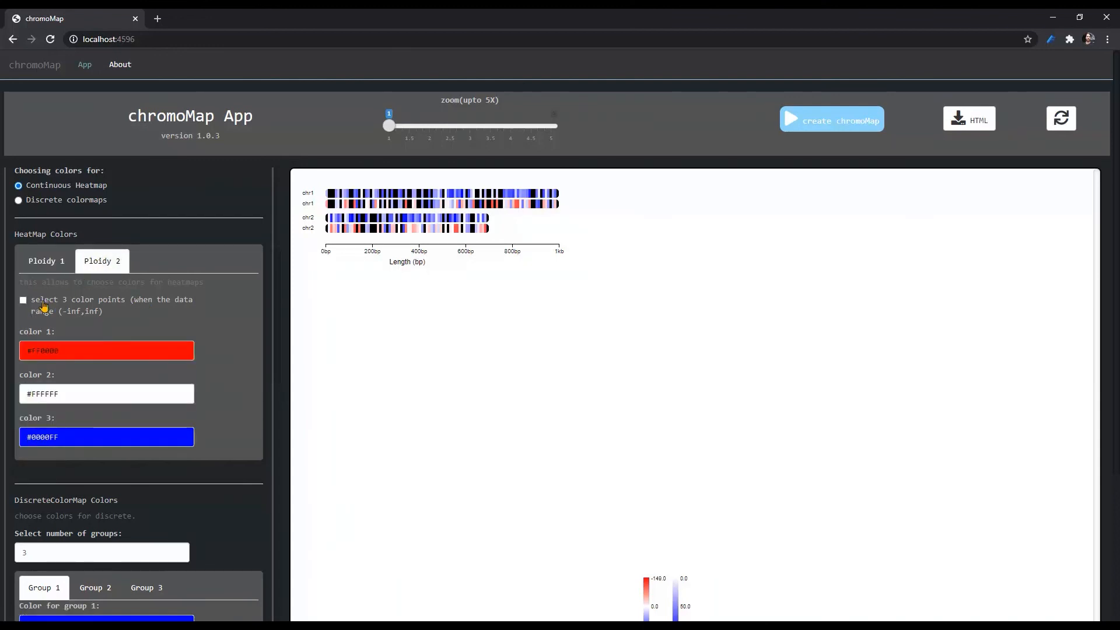
{"action": "left_click", "coordinate": [49, 304]}
{"action": "left_click", "coordinate": [109, 350]}
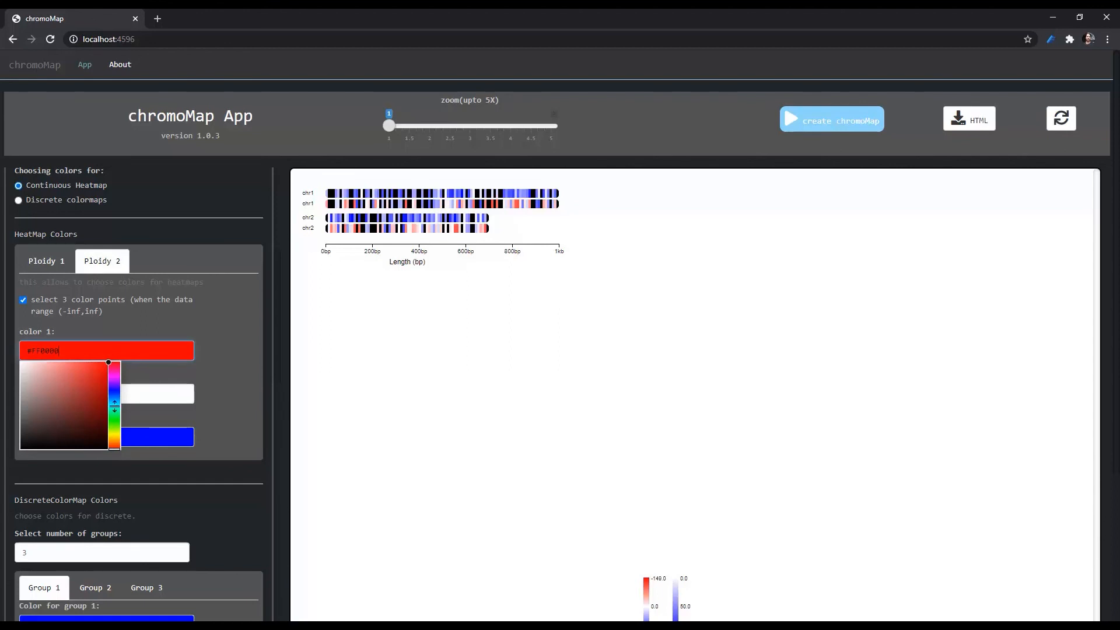
{"action": "left_click", "coordinate": [113, 376]}
{"action": "left_click", "coordinate": [170, 420]}
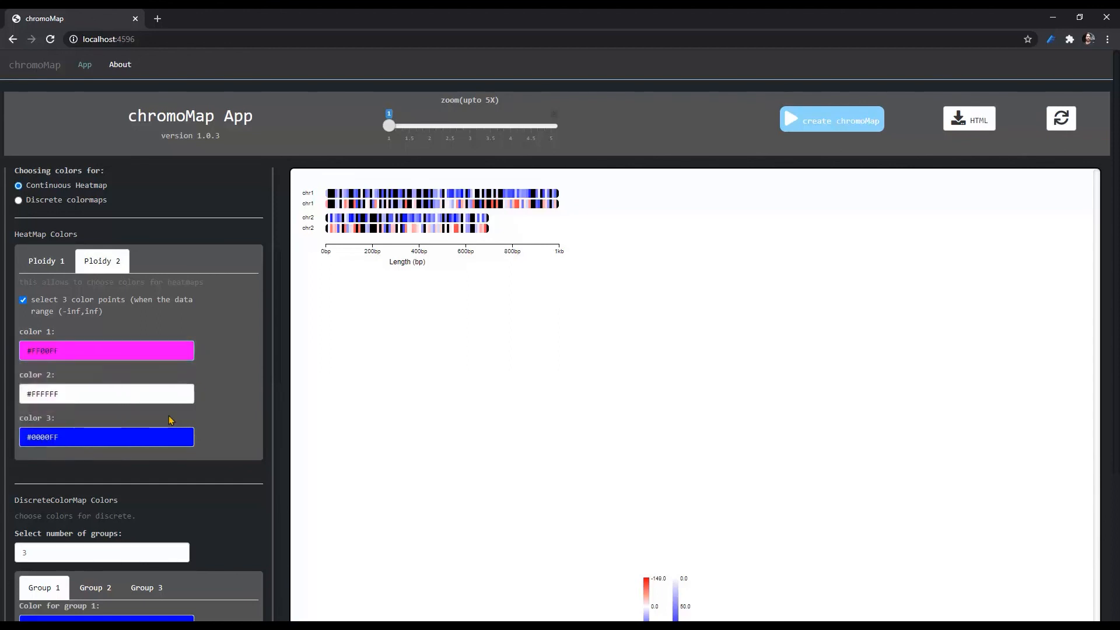
{"action": "left_click", "coordinate": [138, 437]}
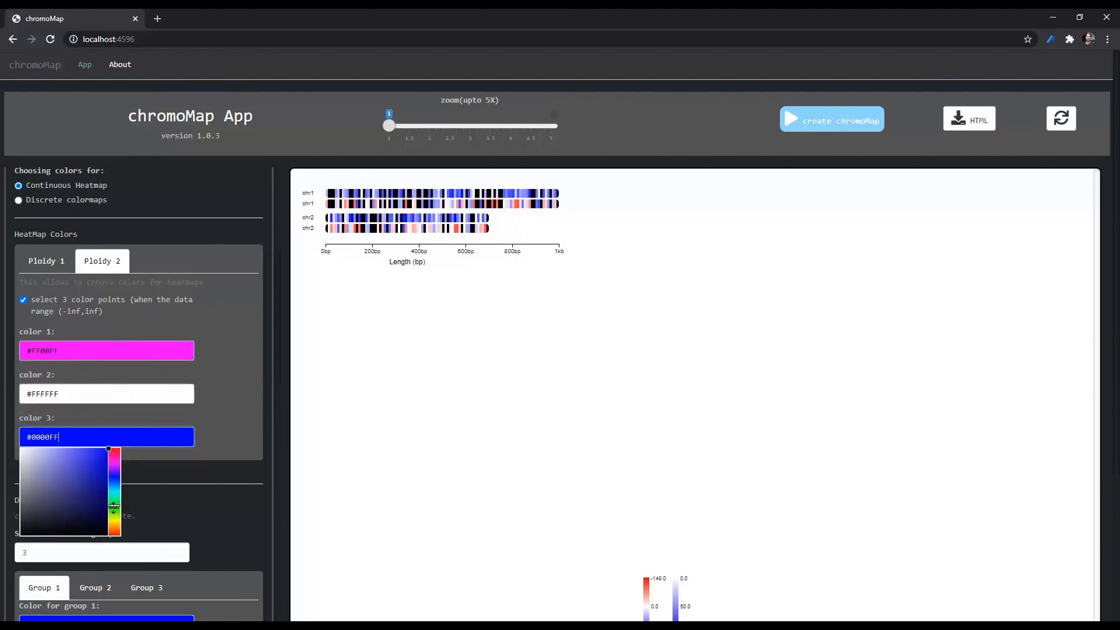
{"action": "left_click", "coordinate": [114, 507]}
{"action": "left_click", "coordinate": [228, 427]}
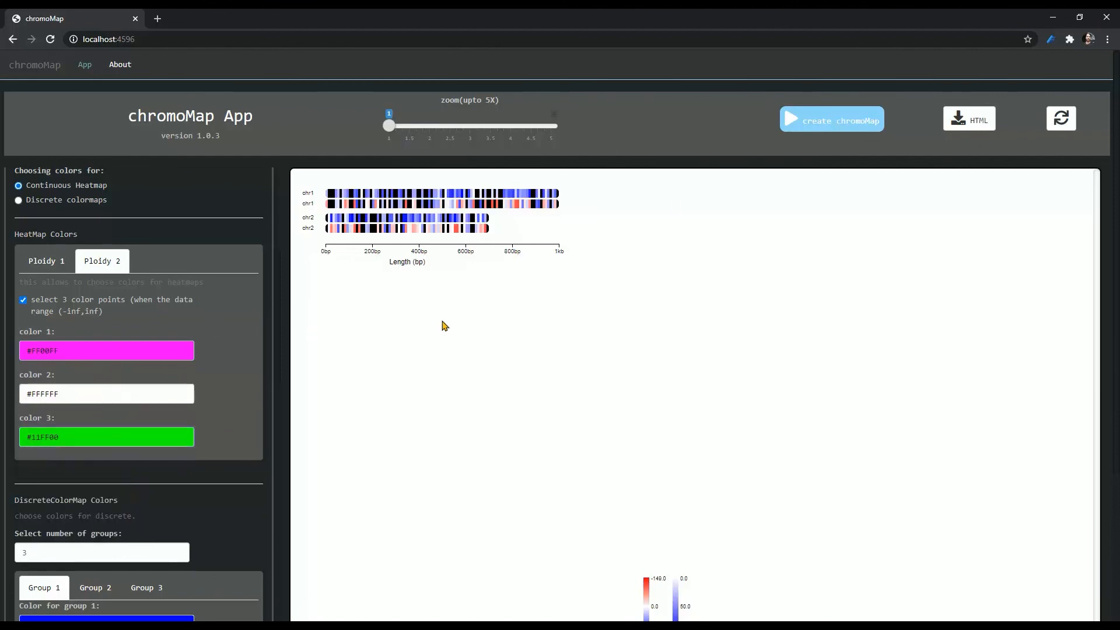
- Regenerate the two-ploidy chromoMap with the custom heatmap colors and inspect the recolored chromosomes and legends
{"action": "left_click", "coordinate": [786, 123]}
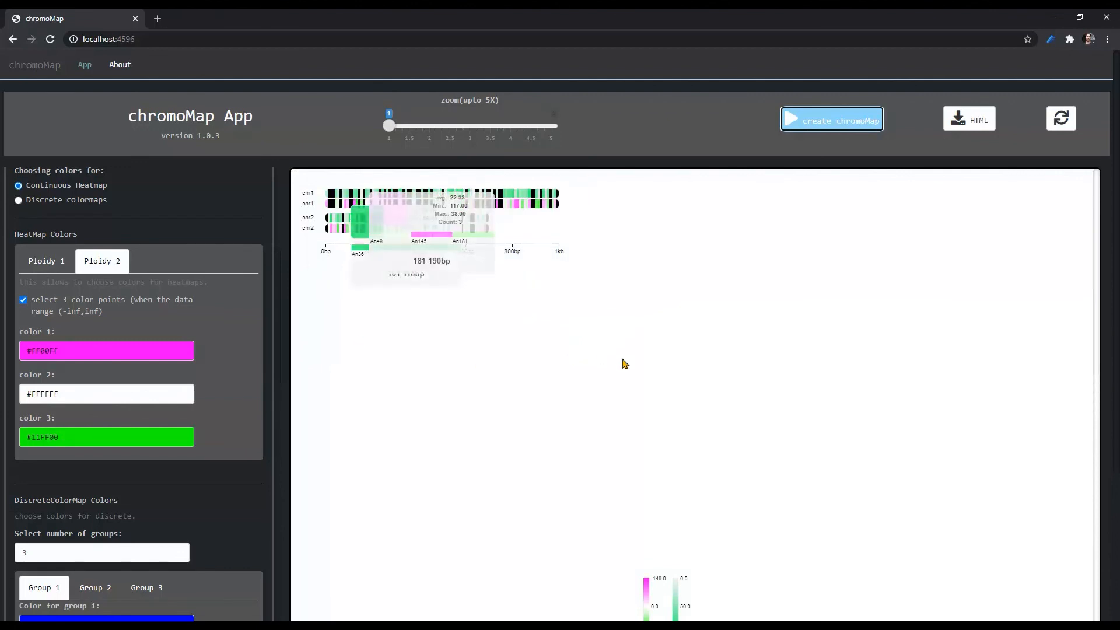
{"action": "scroll", "coordinate": [622, 424], "scroll_direction": "down", "scroll_amount": 2}
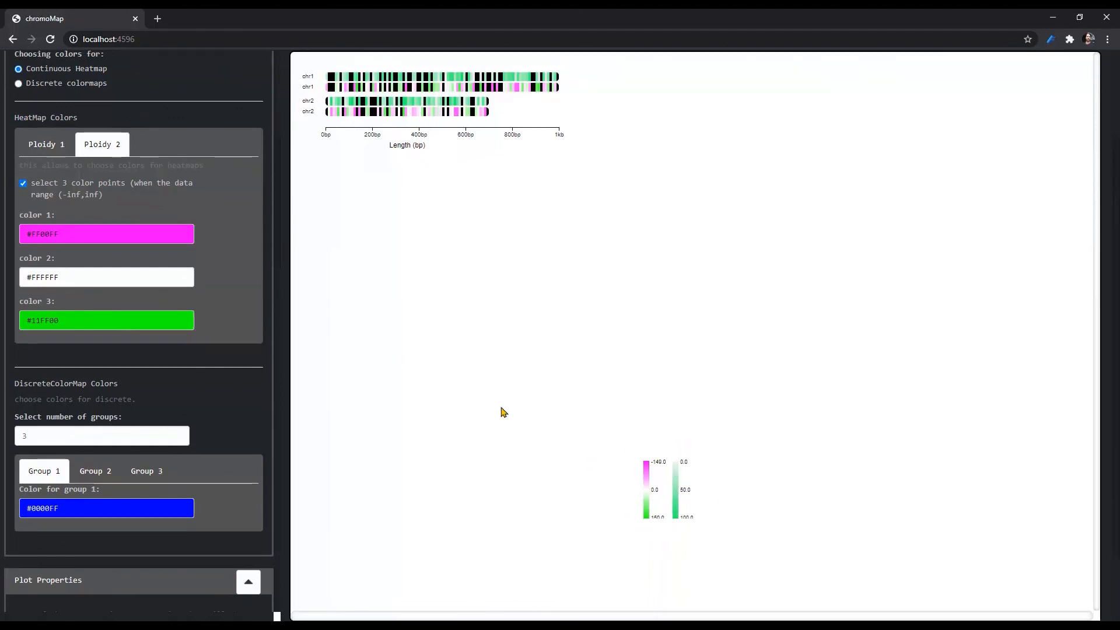
{"action": "scroll", "coordinate": [504, 411], "scroll_direction": "up", "scroll_amount": 2}
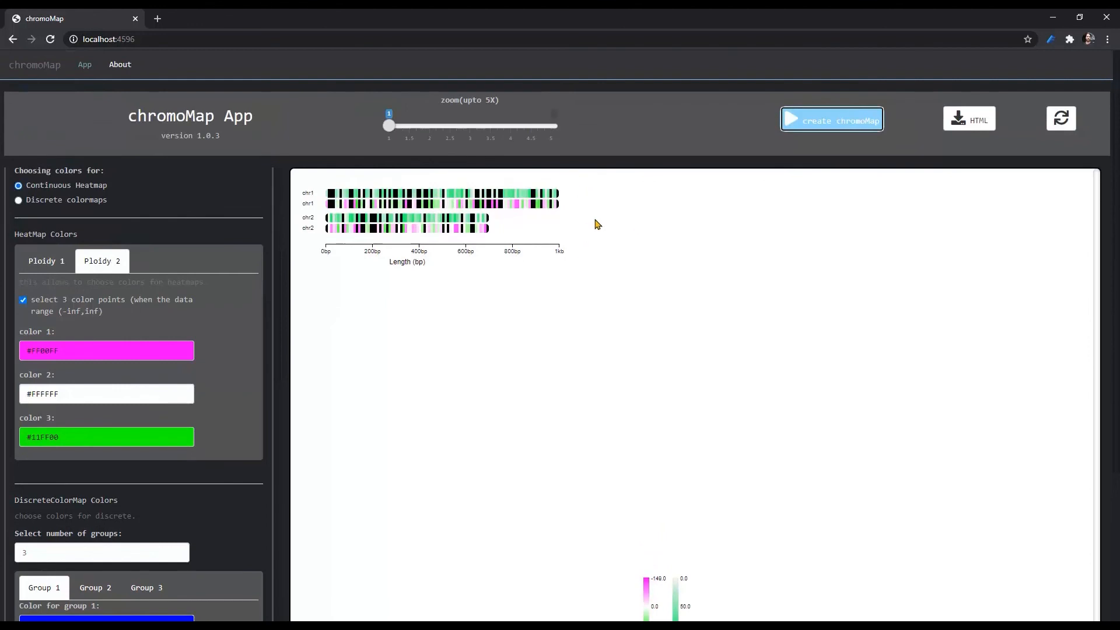